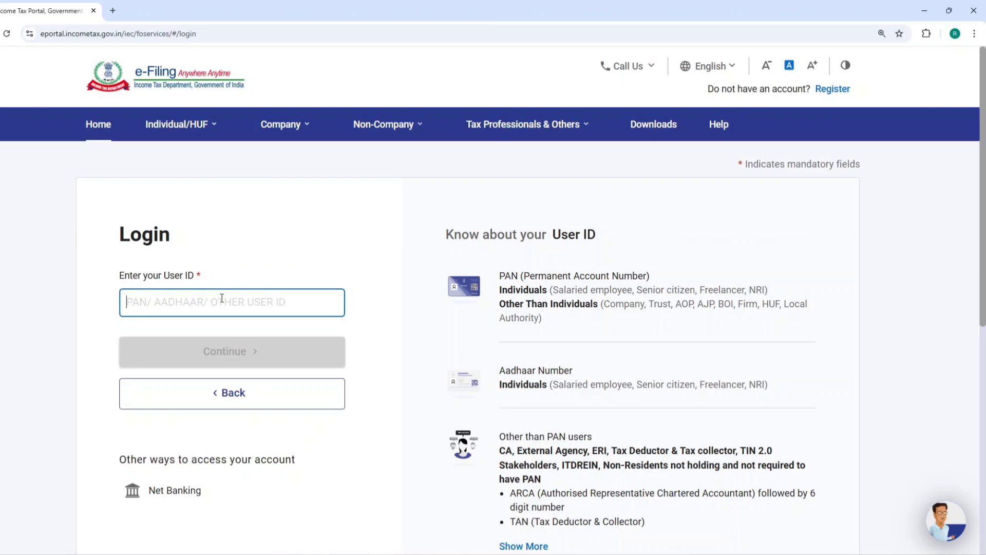
Log in with the user ID and account password, confirming the secure access message and continuing the login in this window.
key(ctrl+v)
click(180, 356)
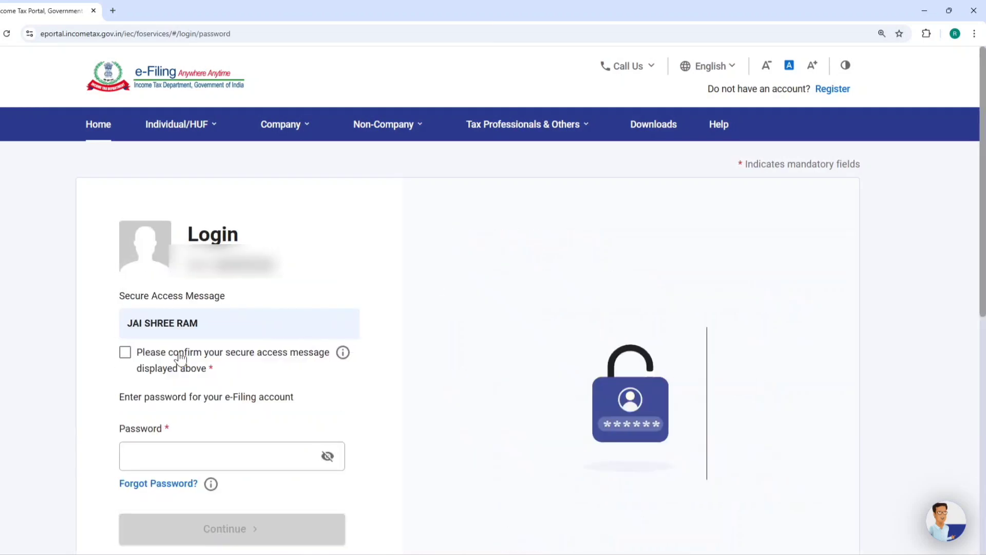
click(125, 357)
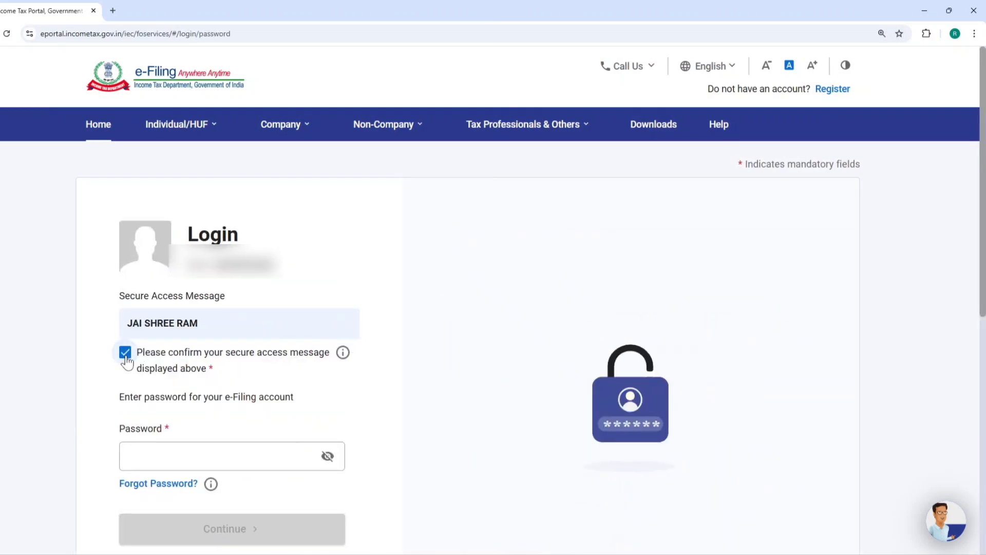
click(197, 452)
text(••••••)
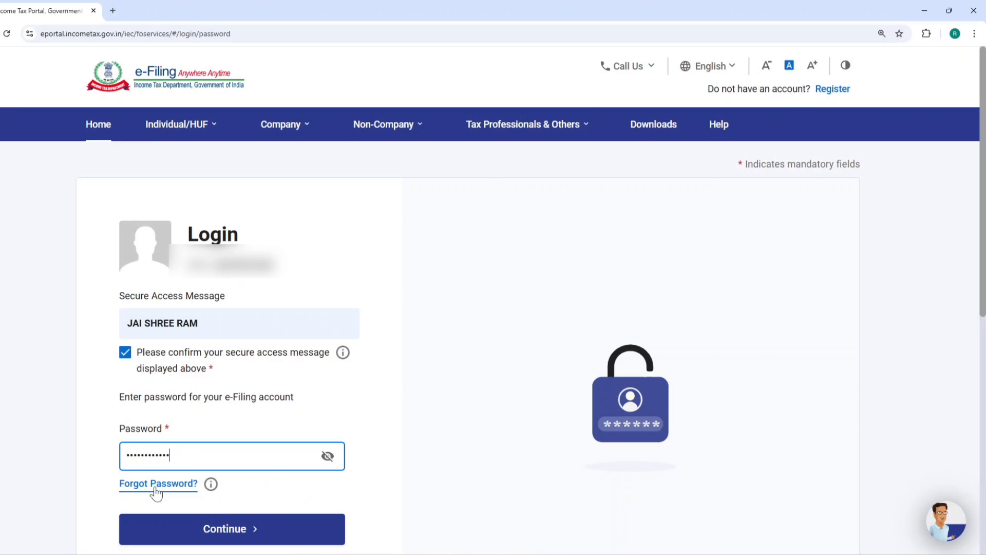
click(248, 529)
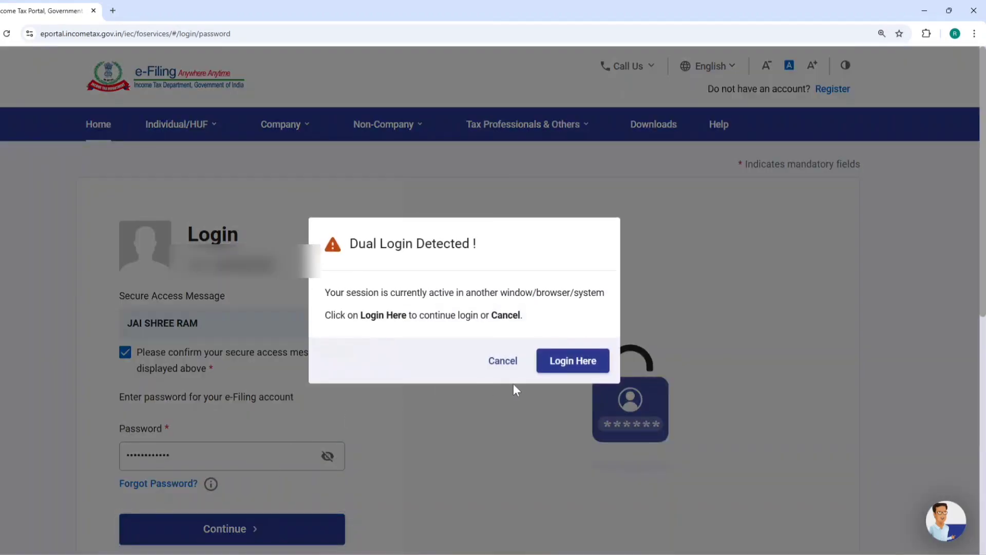
click(560, 361)
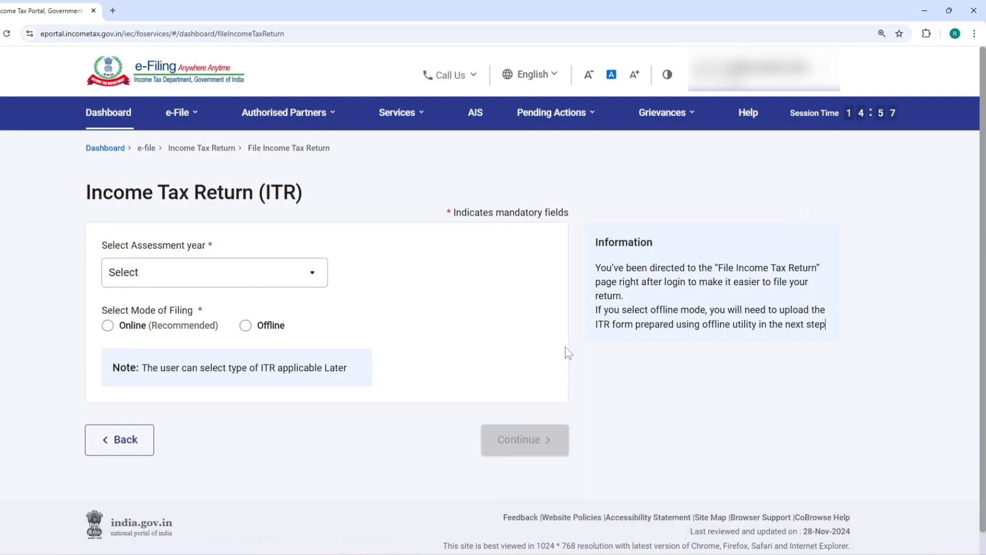
Open the page for filing income tax forms and show the forms for persons not dependent on any source of income.
mouse_move(180, 112)
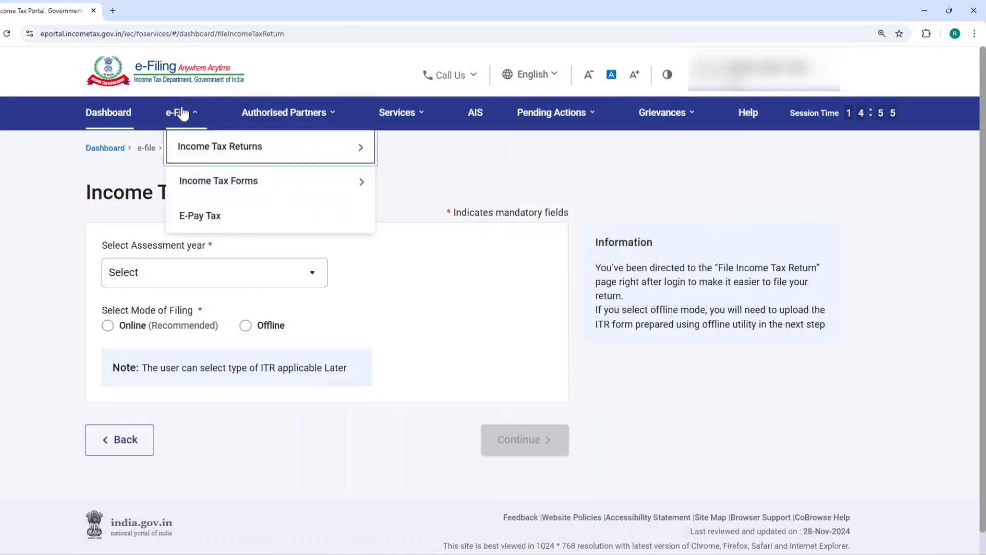
mouse_move(195, 190)
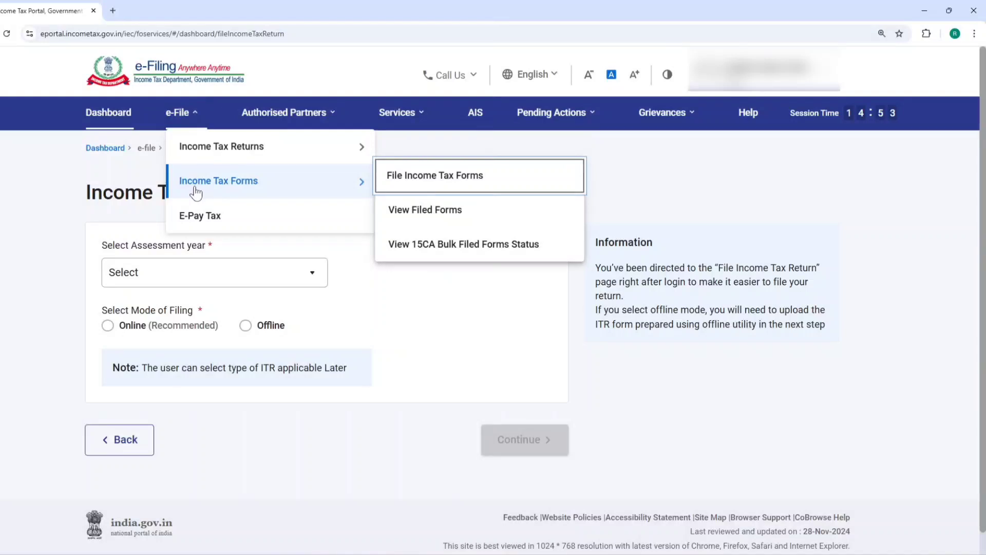
click(440, 186)
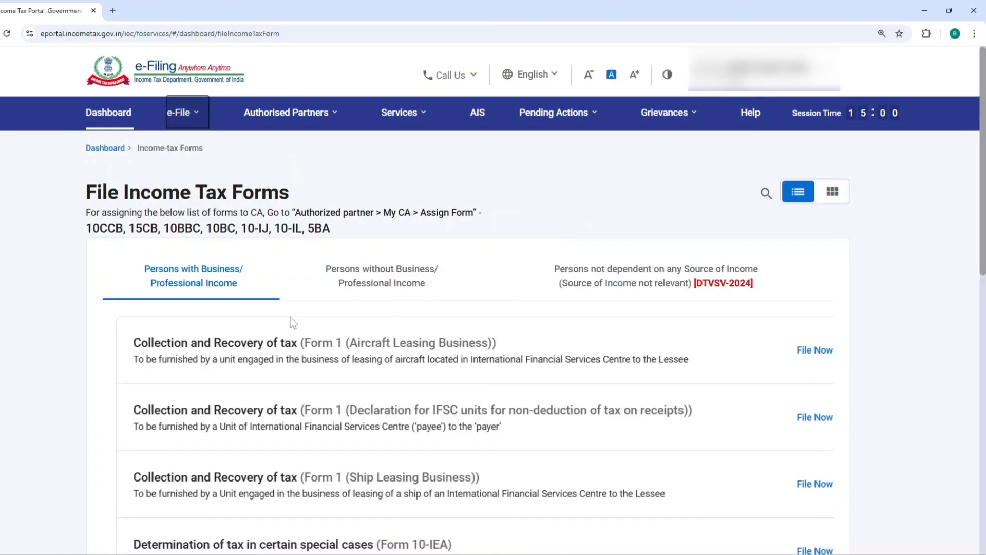
click(363, 292)
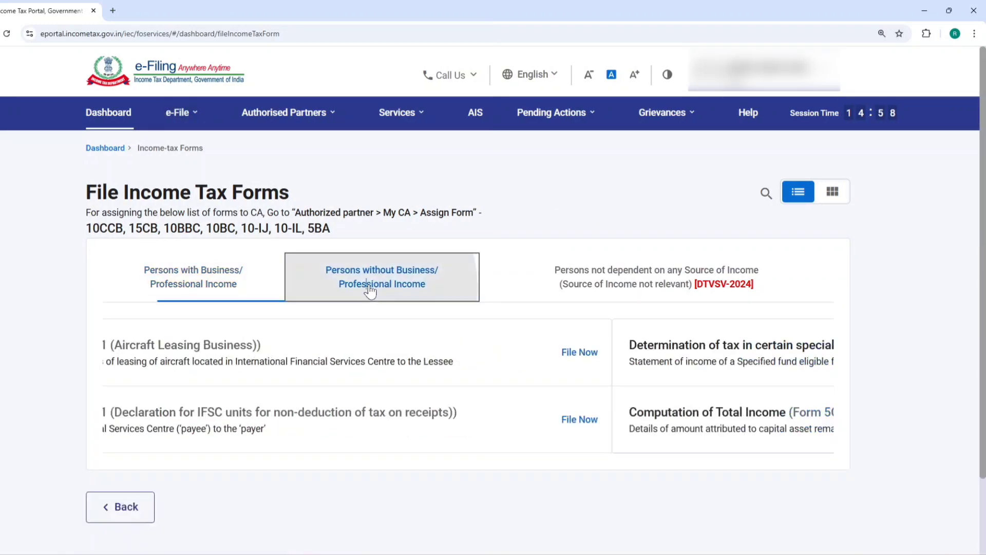
click(590, 282)
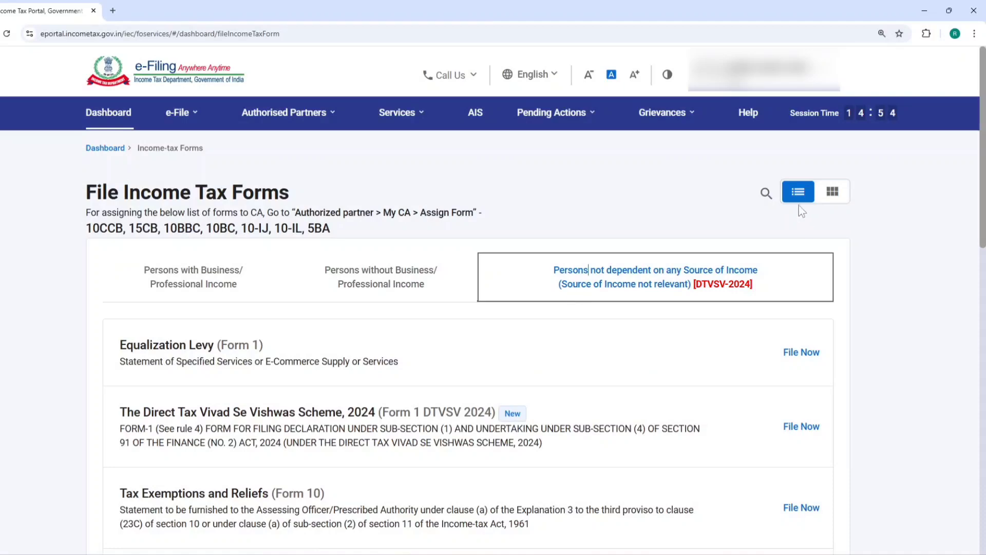
Search the form list for "10a" and open Form 10A under Tax Exemptions and Reliefs.
scroll(438, 381, down, 5)
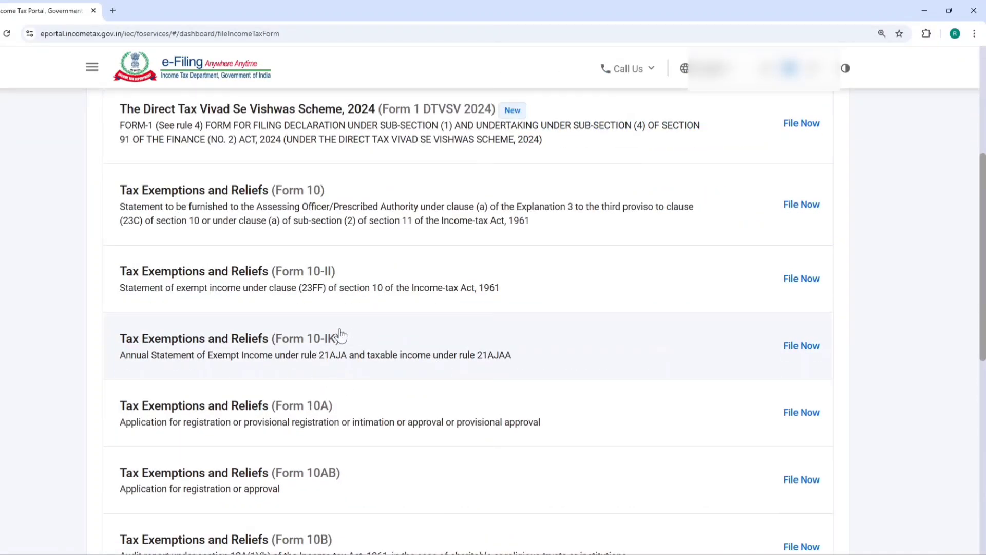
scroll(335, 335, down, 2)
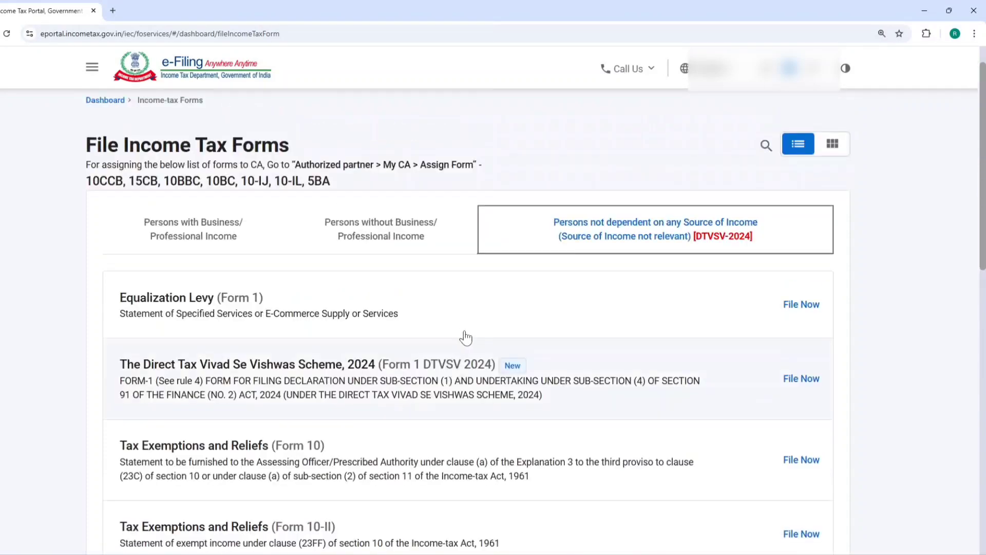
scroll(462, 337, up, 8)
click(765, 193)
click(724, 188)
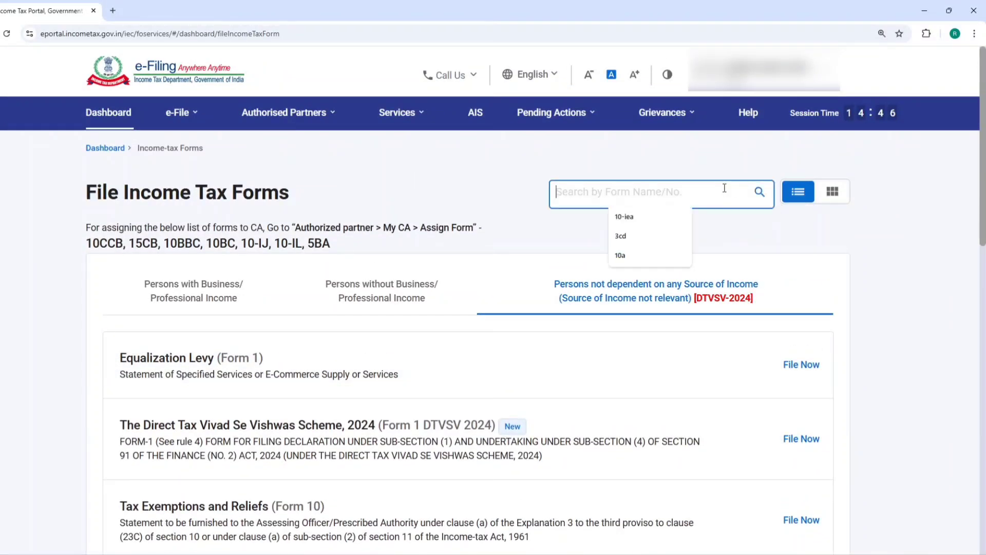
text(10a)
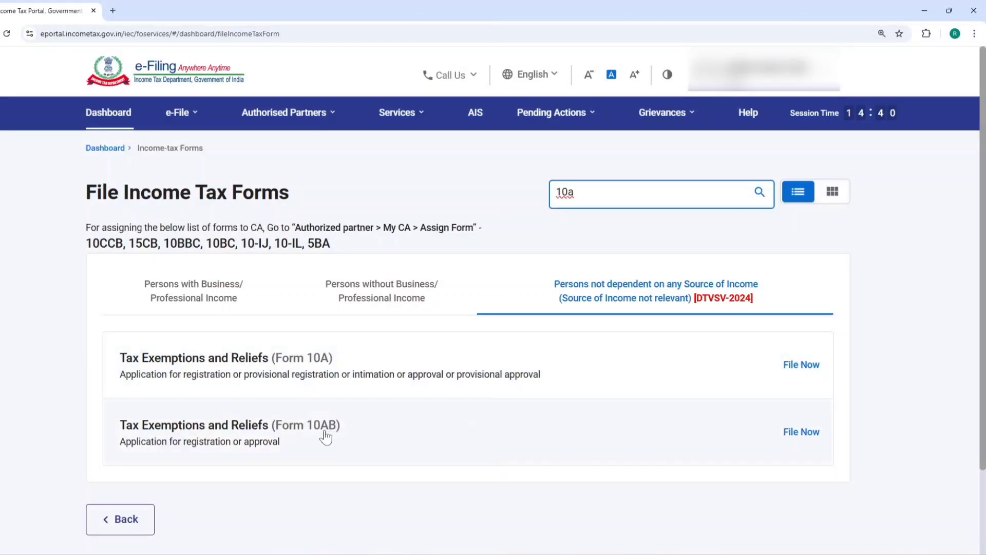
click(318, 375)
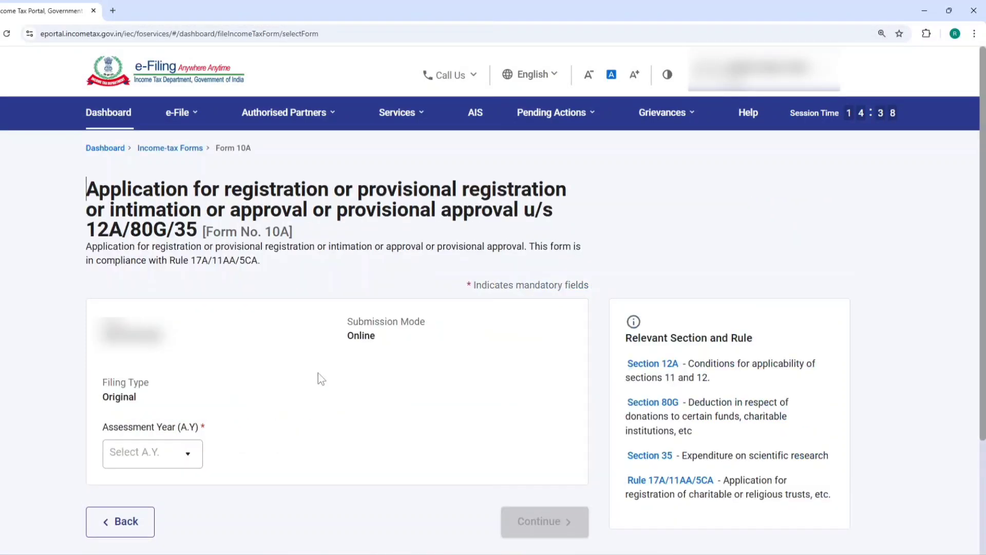
Select assessment year 2025-26 for Form 10A and continue.
scroll(278, 390, down, 3)
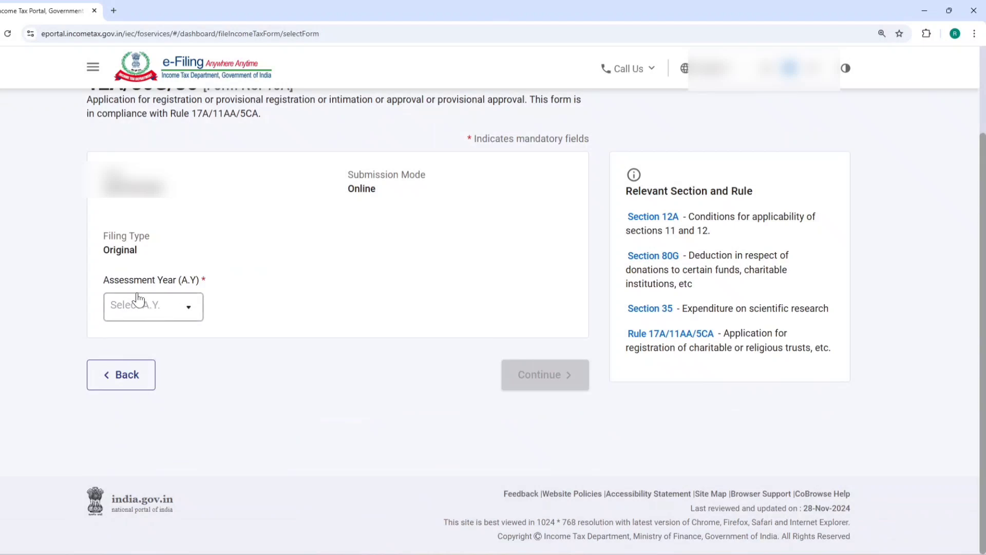
click(169, 311)
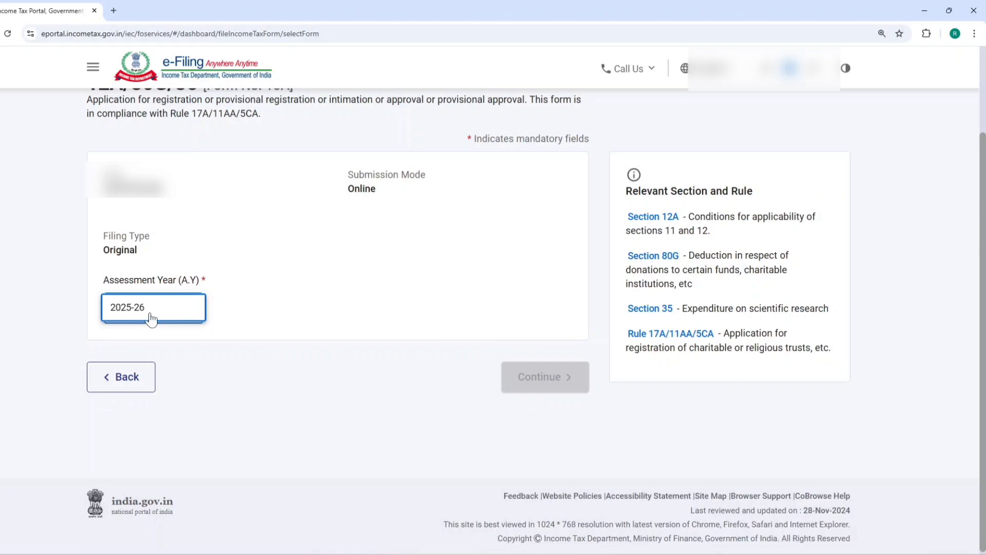
click(149, 320)
click(522, 381)
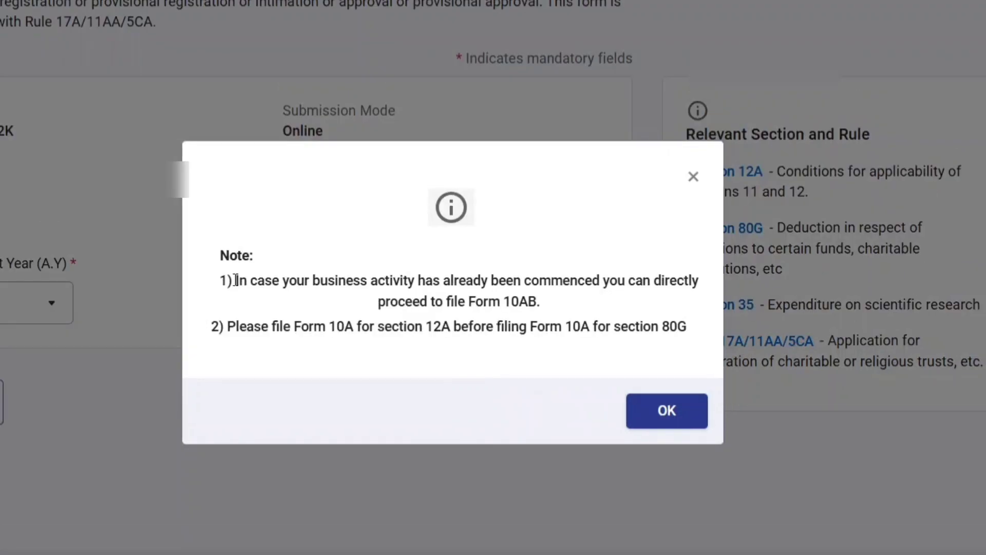
Read the two notes on when to file Form 10AB and on the filing order for sections 12A and 80G.
drag(235, 280, 690, 303)
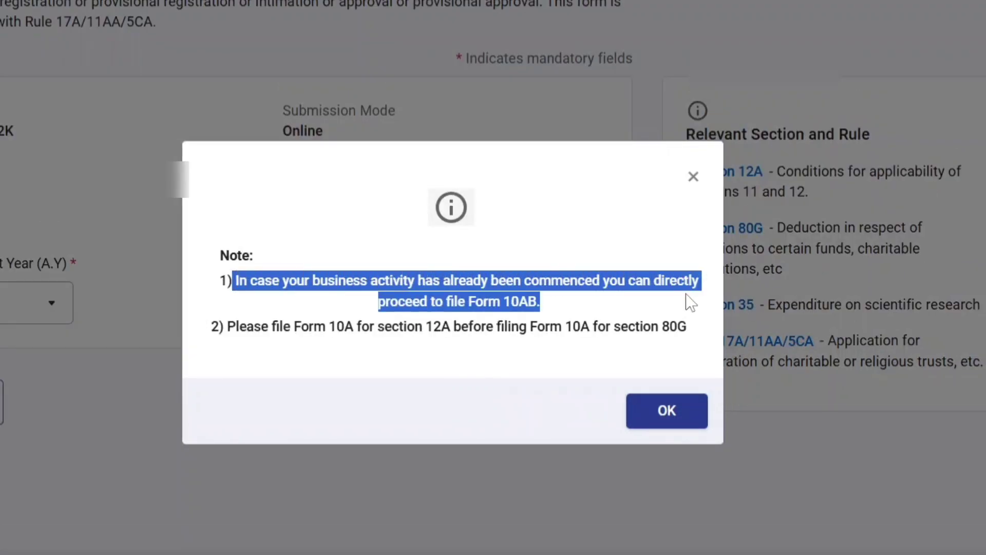
click(589, 305)
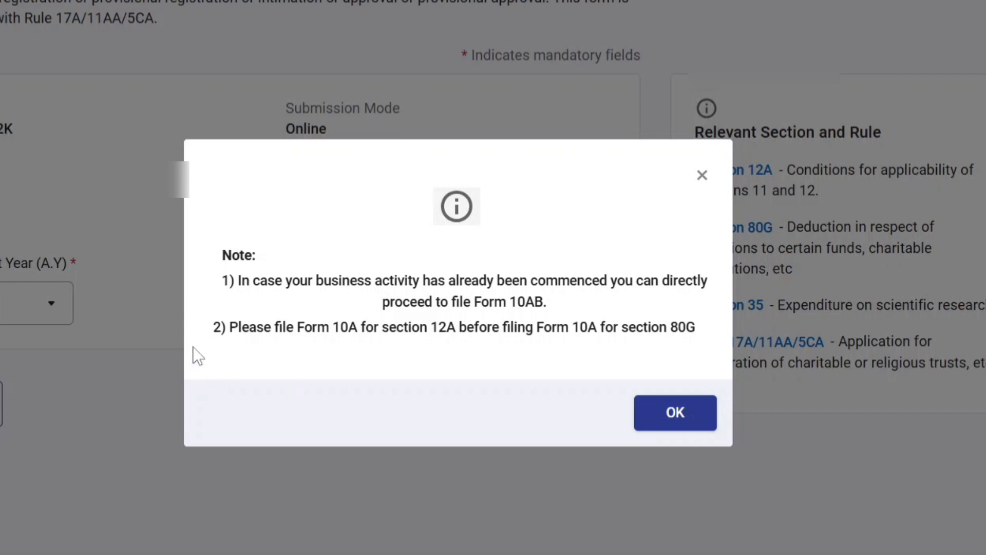
drag(227, 327, 688, 321)
click(662, 293)
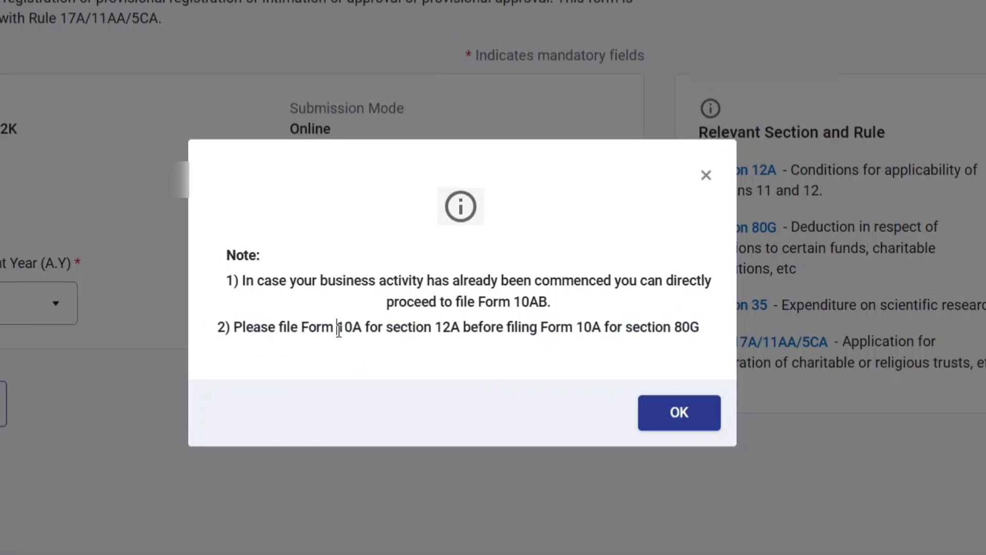
drag(326, 315, 353, 316)
drag(583, 329, 627, 329)
click(573, 280)
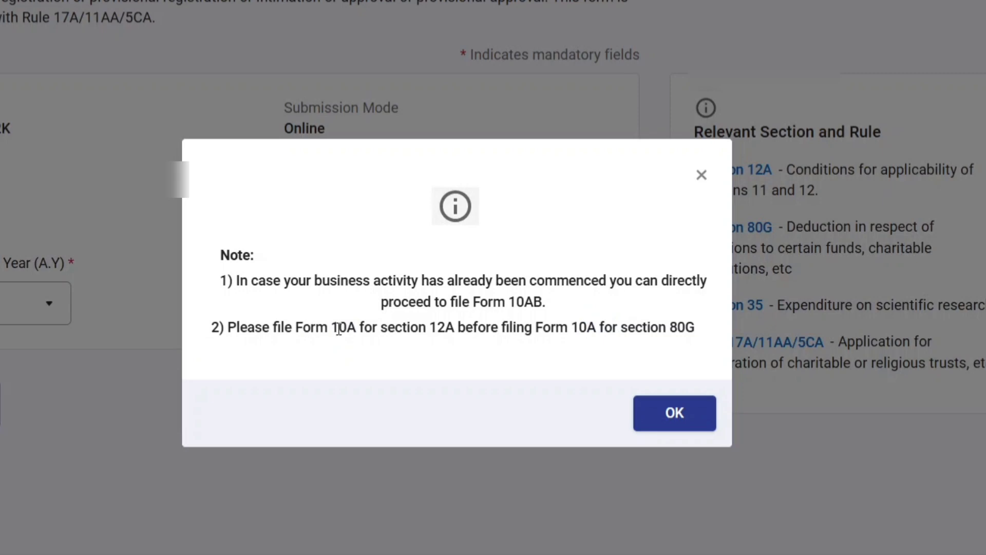
drag(337, 329, 409, 339)
drag(476, 337, 700, 341)
click(681, 260)
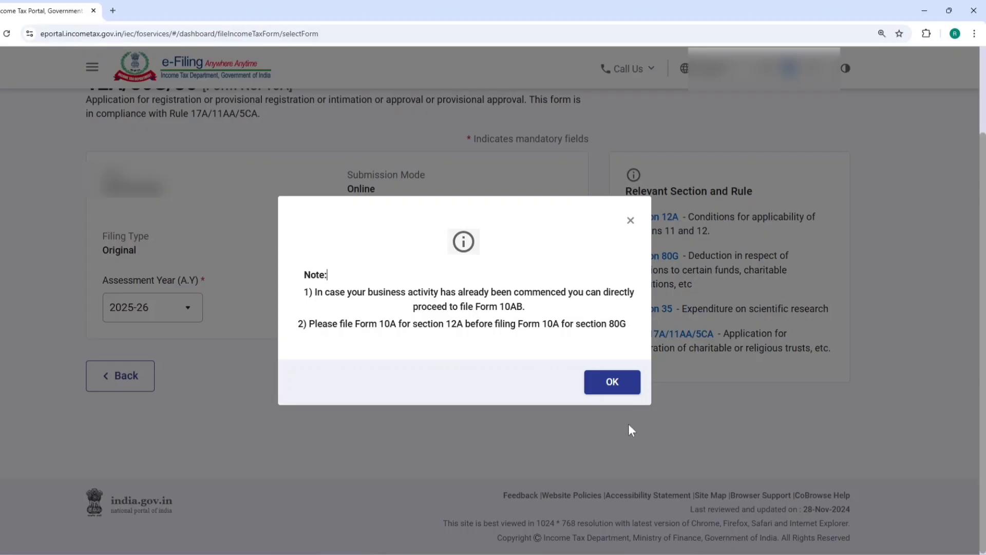
Proceed past the filing notes into Form 10A and open its Incorporation/constitution details section.
click(680, 418)
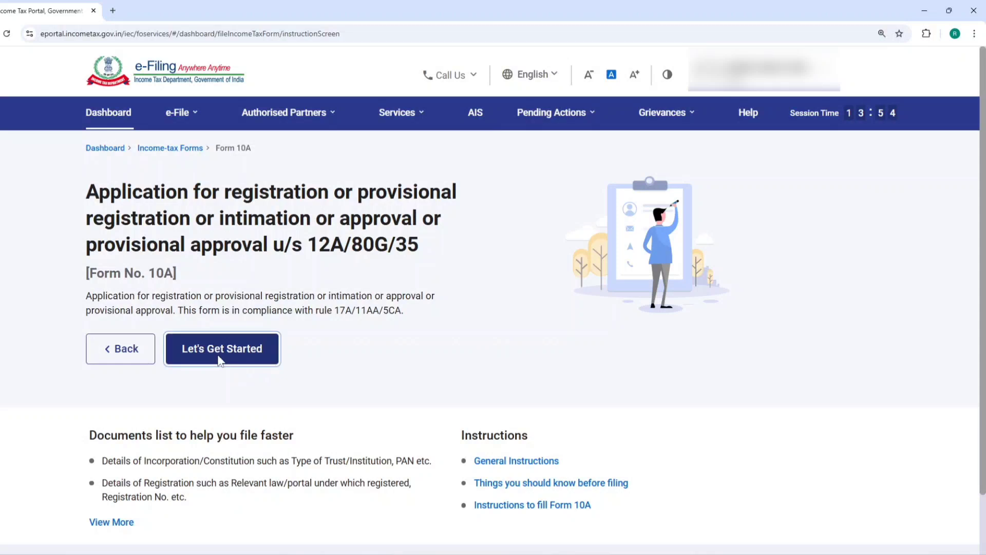
click(220, 362)
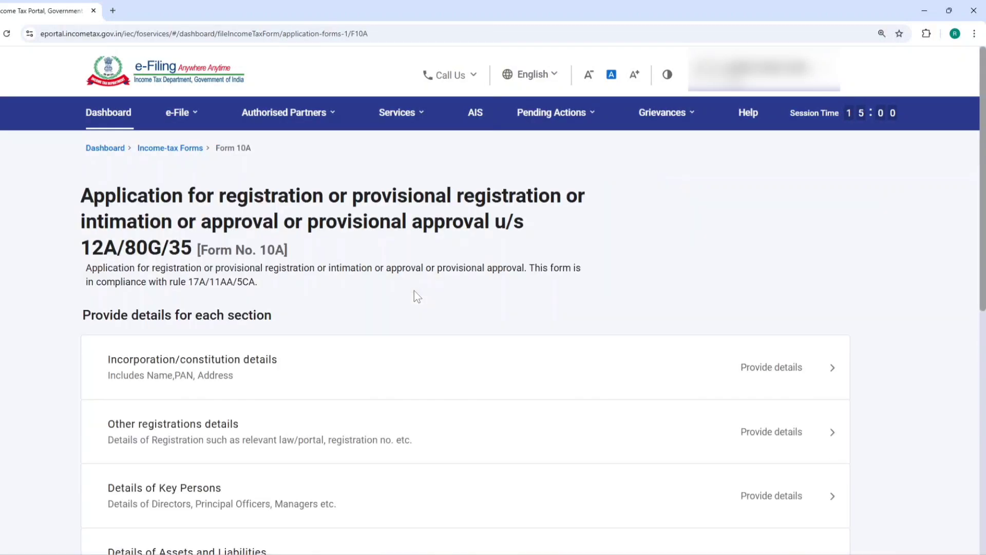
scroll(426, 280, down, 1)
scroll(428, 287, down, 3)
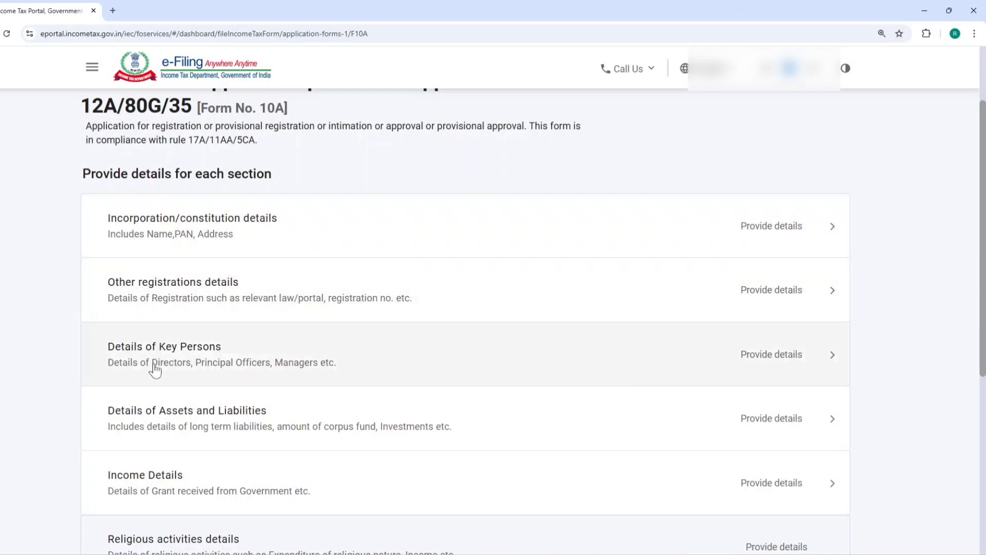
scroll(150, 462, down, 2)
scroll(154, 463, down, 2)
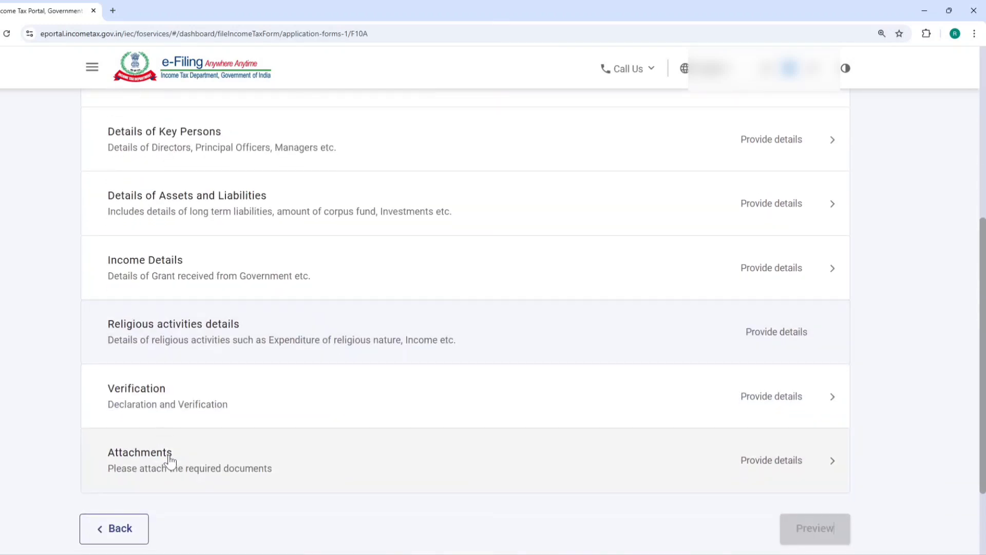
scroll(170, 457, up, 5)
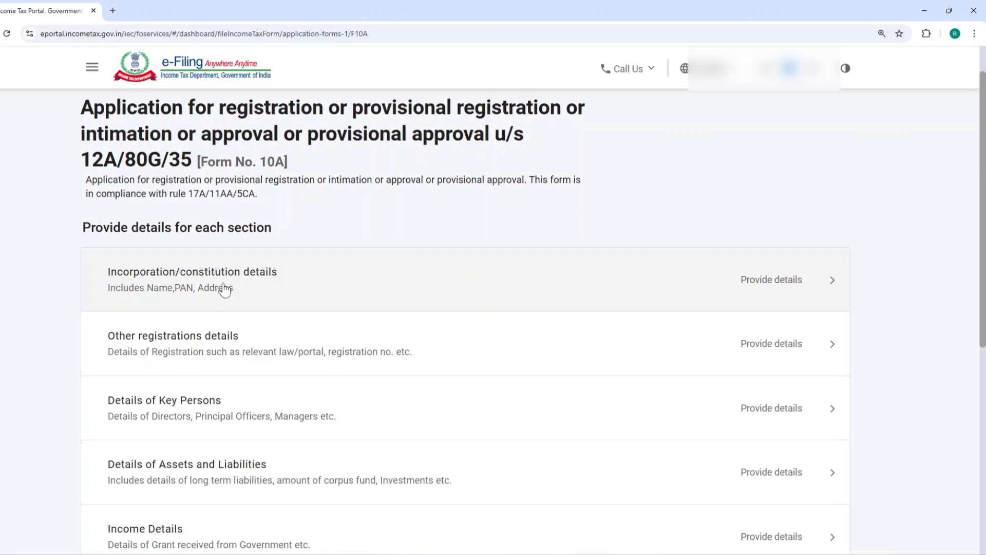
click(224, 284)
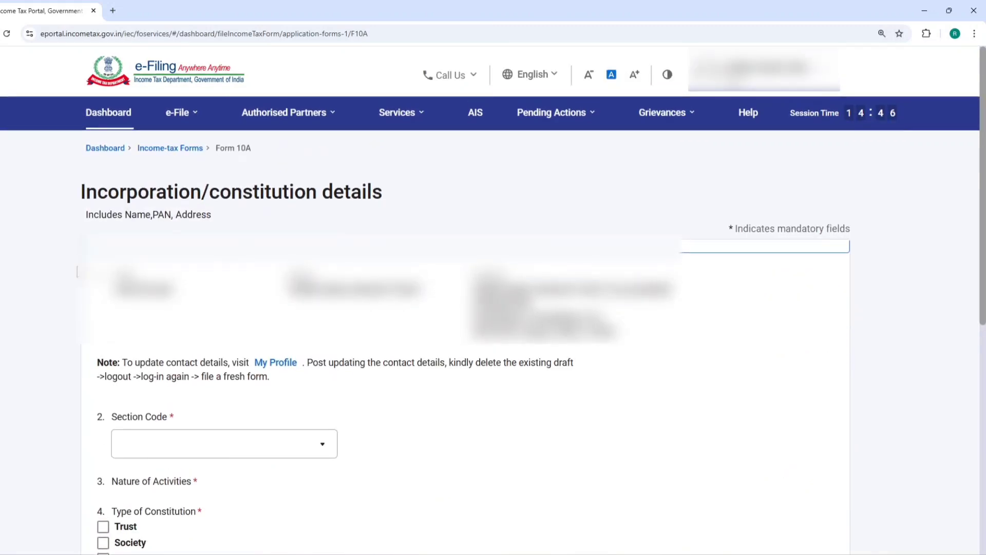
Set the section code to 02-Item (A) of sub-clause (vi) under section 12A and mark the nature of activities as Charitable.
scroll(445, 292, down, 5)
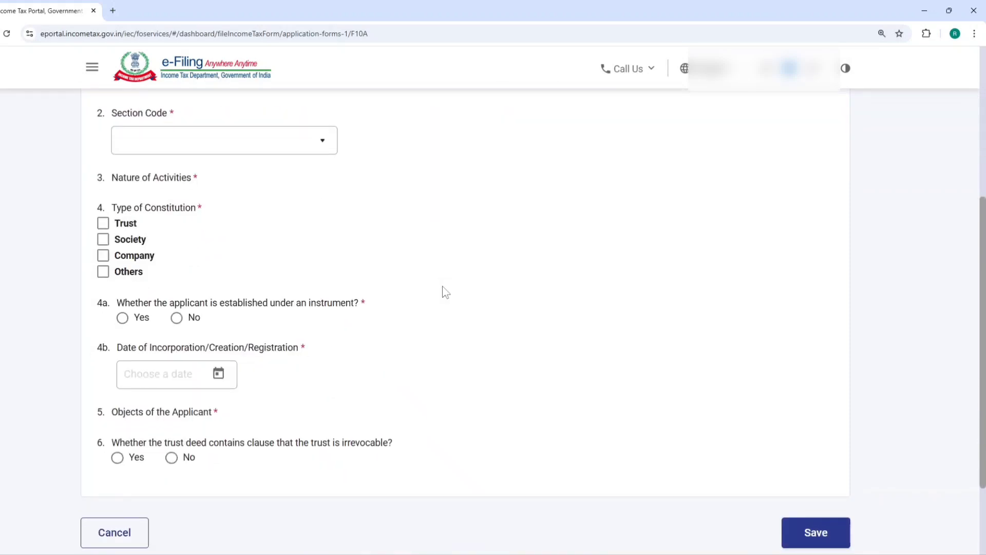
click(216, 147)
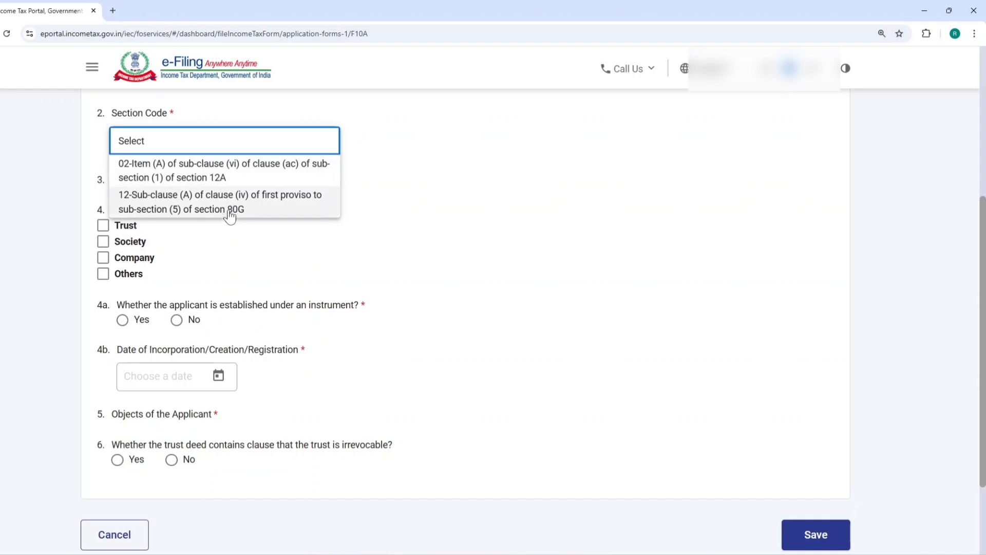
click(213, 178)
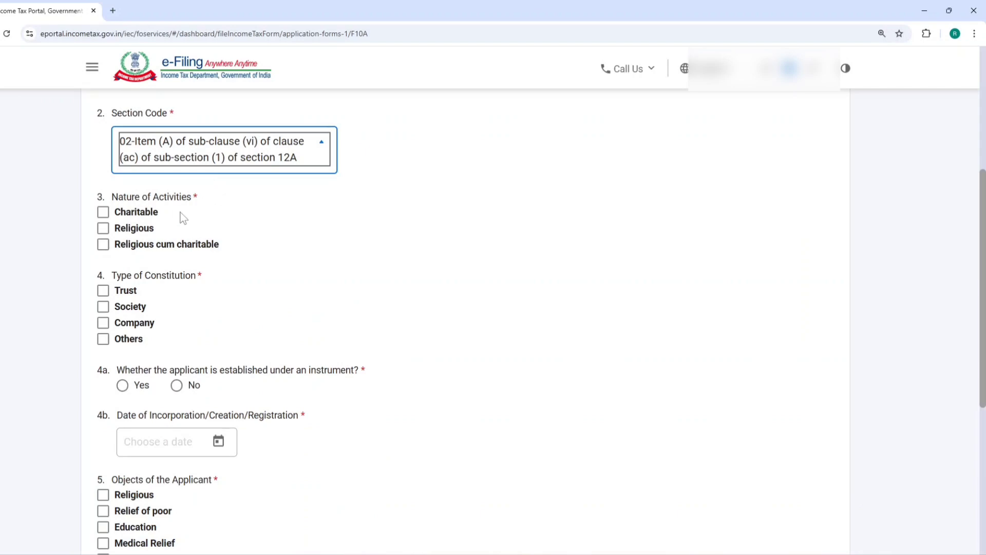
click(104, 213)
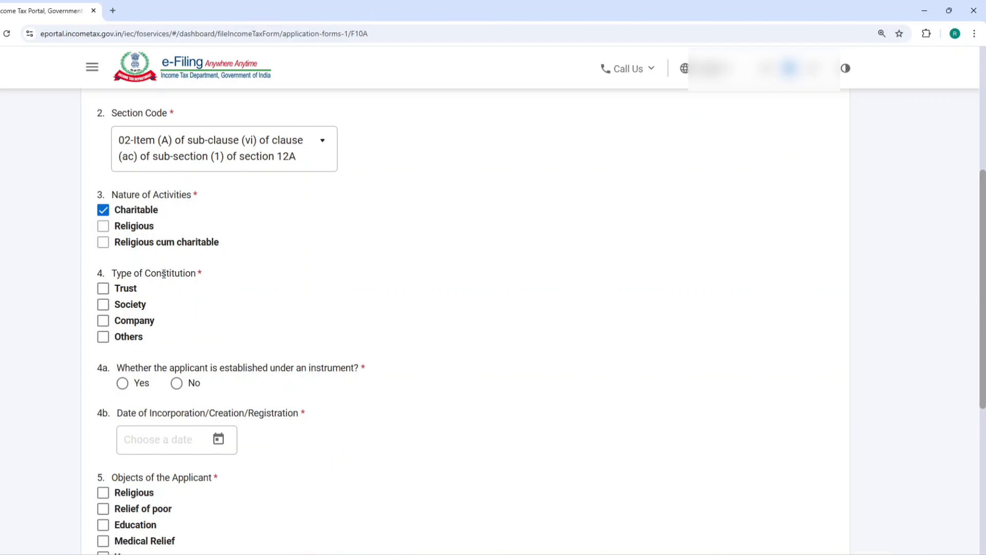
Mark the type of constitution as Others and answer Yes to the applicant being established under an instrument.
scroll(181, 274, down, 1)
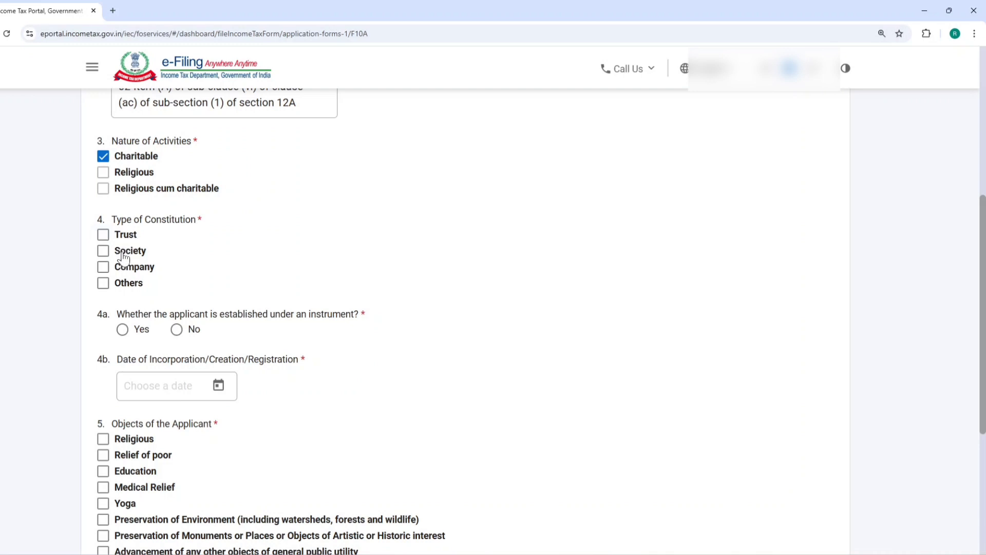
click(103, 284)
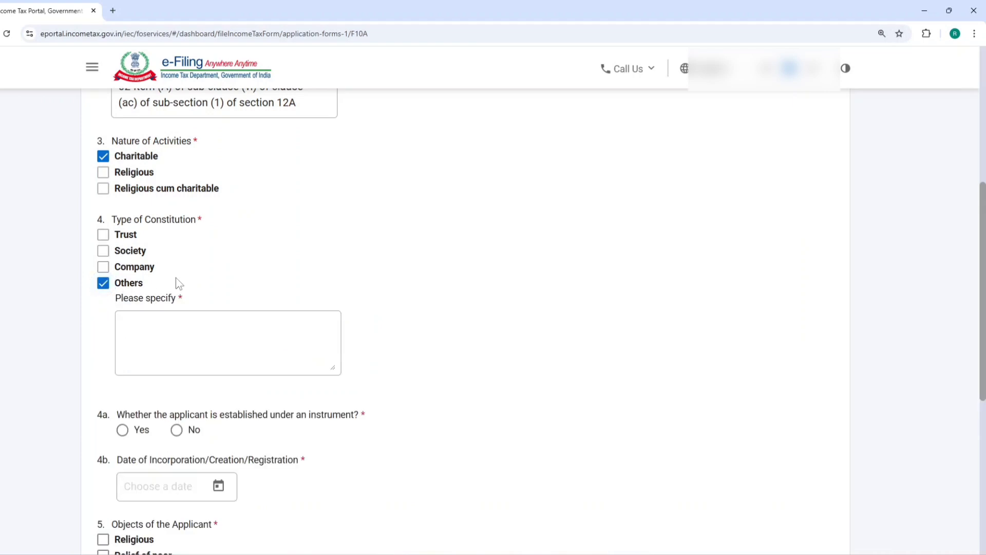
scroll(197, 248, down, 1)
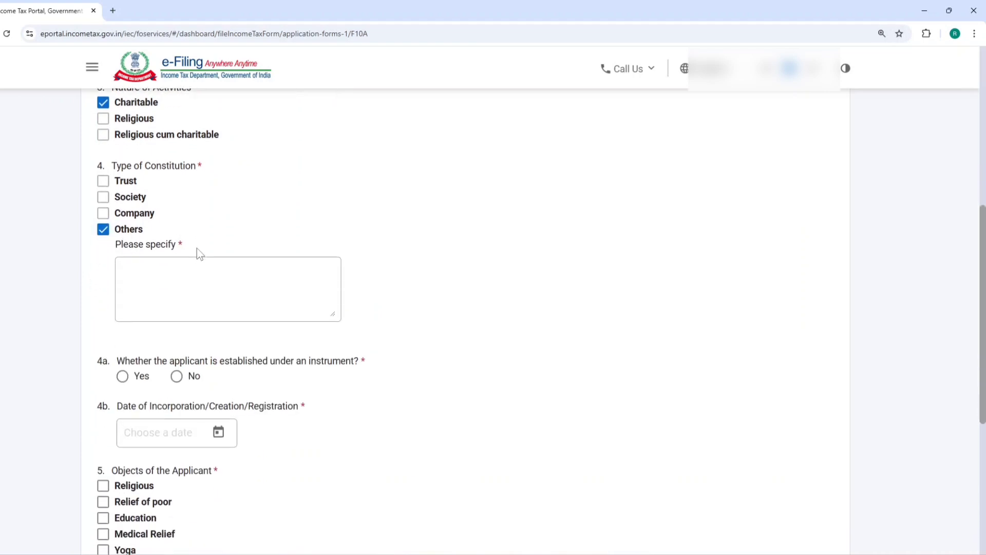
click(172, 280)
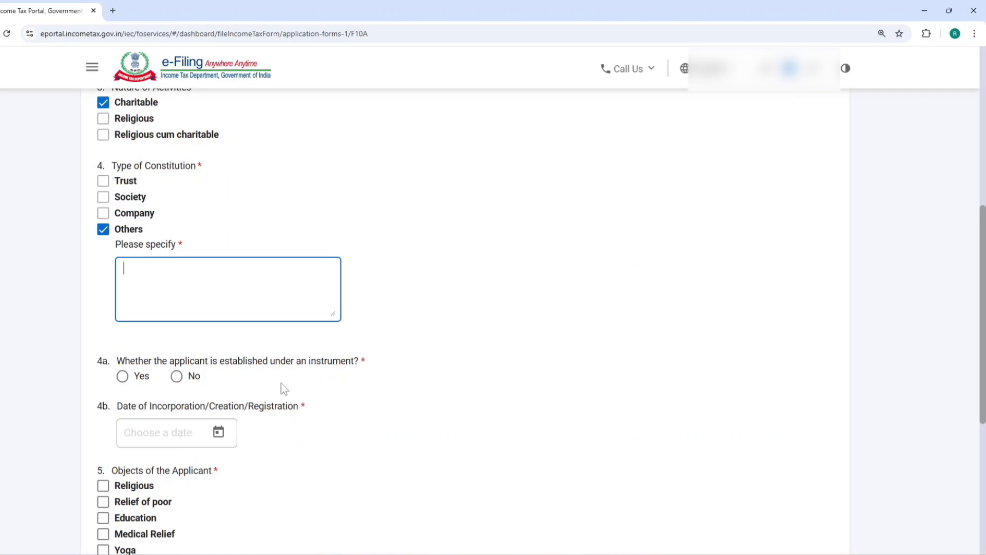
click(123, 379)
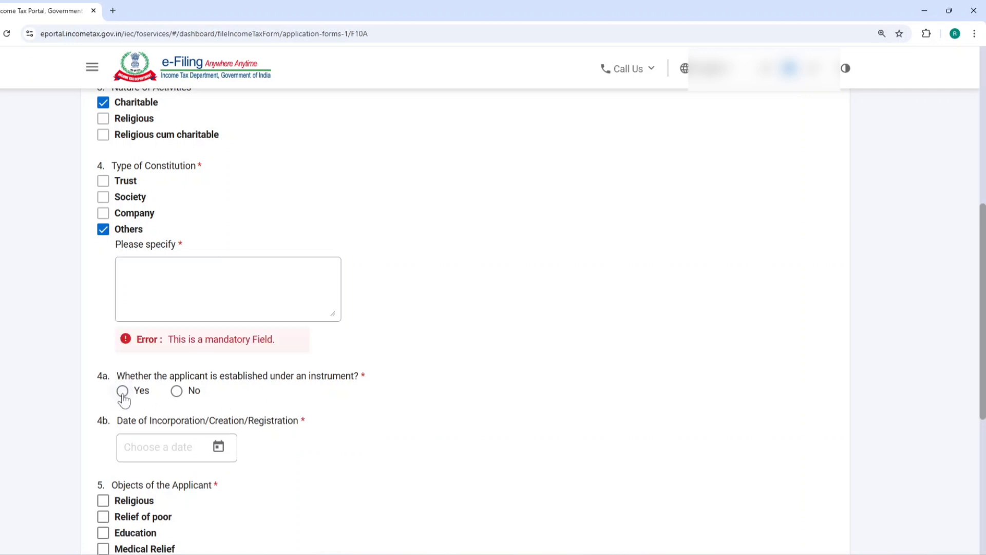
click(123, 391)
Go through the fields for the incorporation date, registration number and authority granting registration.
scroll(353, 329, down, 2)
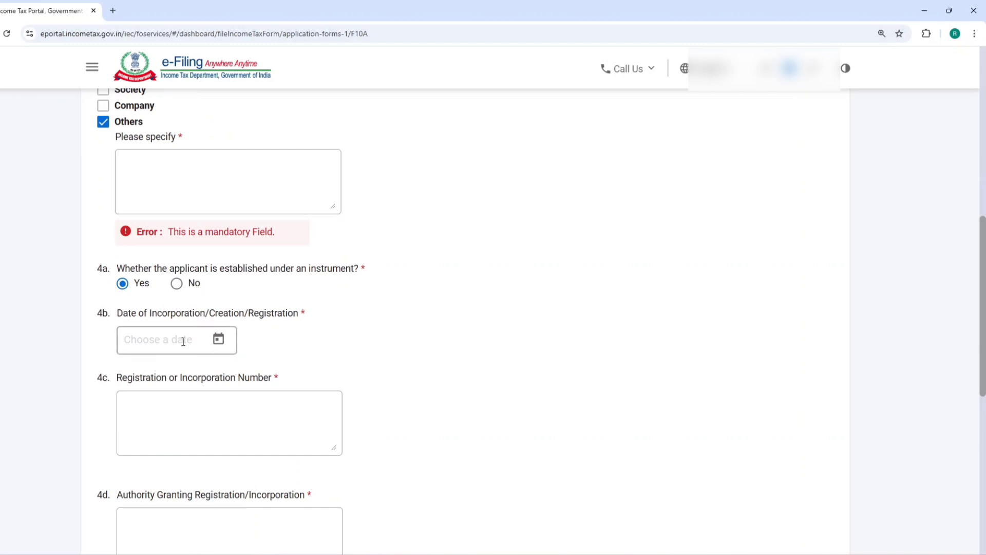
click(183, 341)
scroll(183, 337, down, 3)
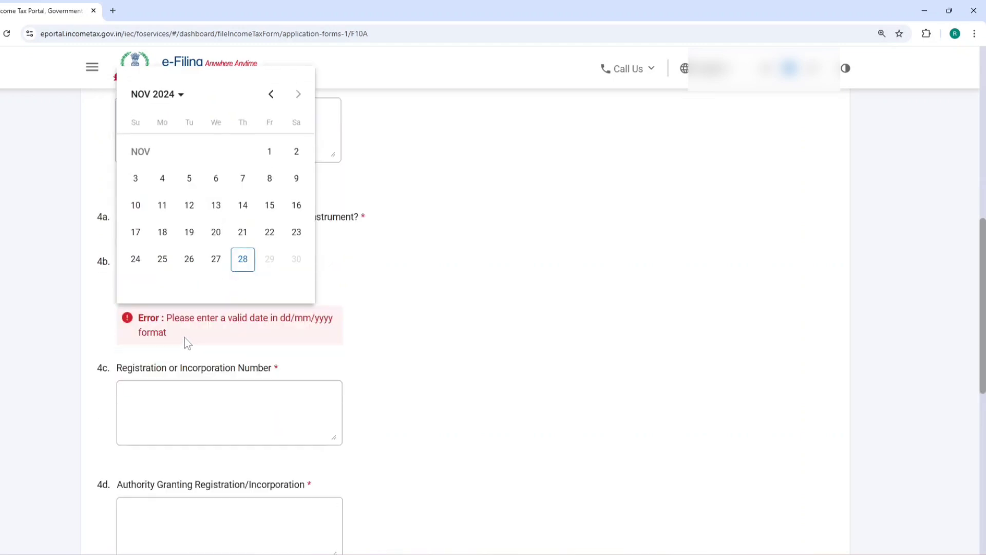
click(210, 307)
click(170, 279)
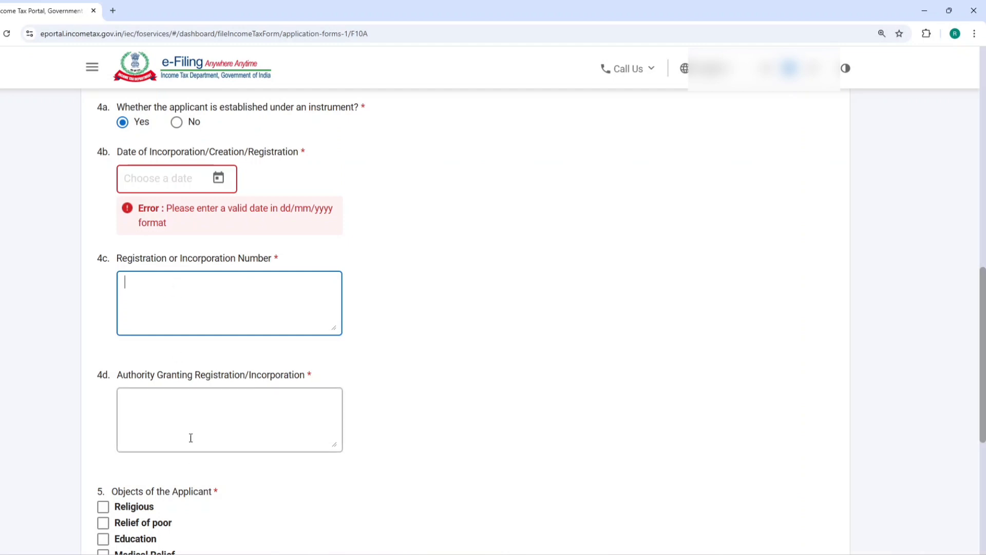
click(202, 414)
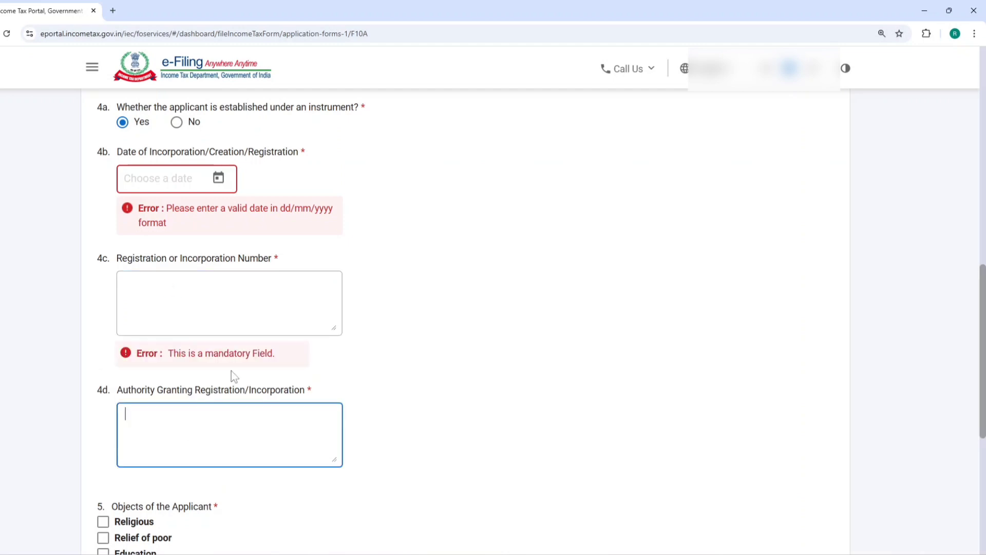
Mark every object of the applicant except Religious, from Relief of poor through Advancement of any other objects of general public utility.
scroll(231, 371, down, 5)
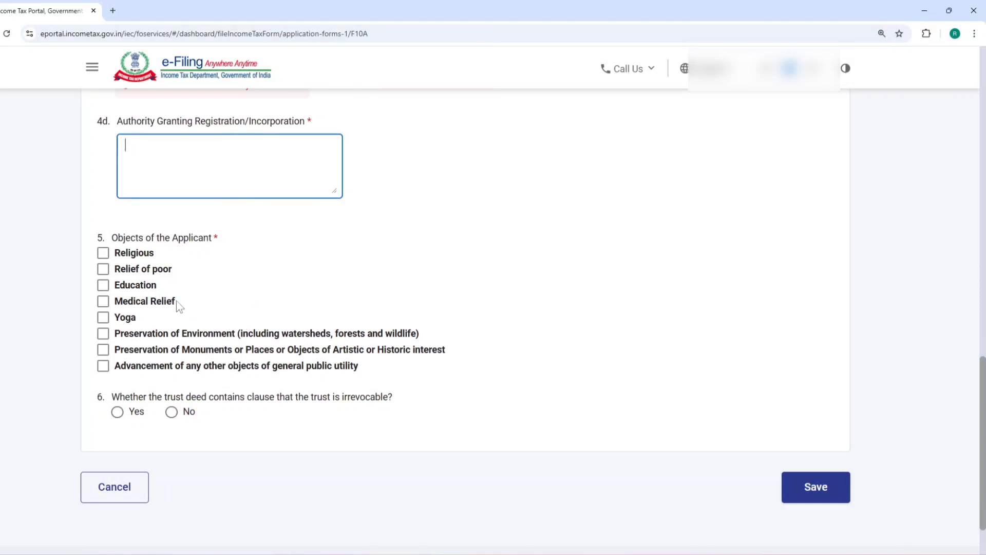
click(105, 258)
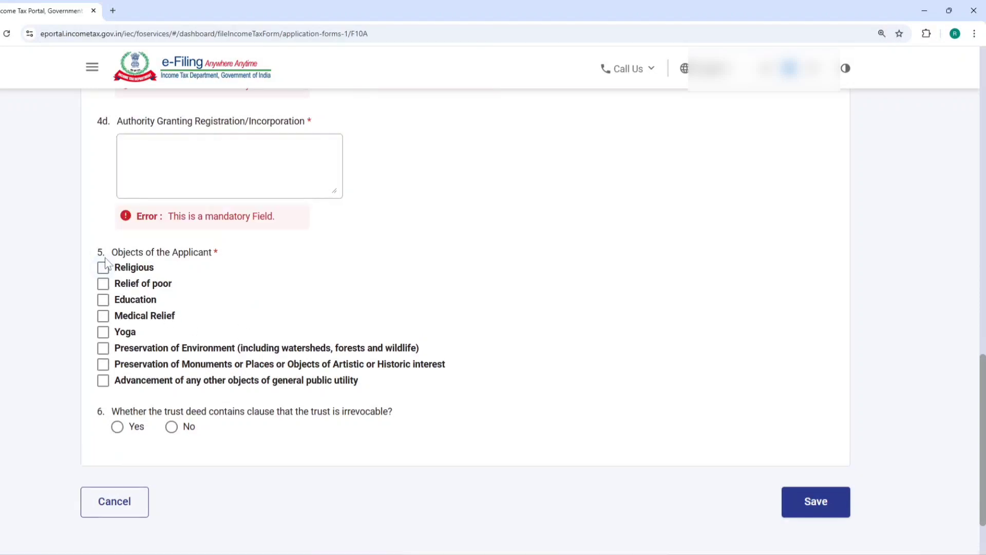
click(103, 269)
click(103, 270)
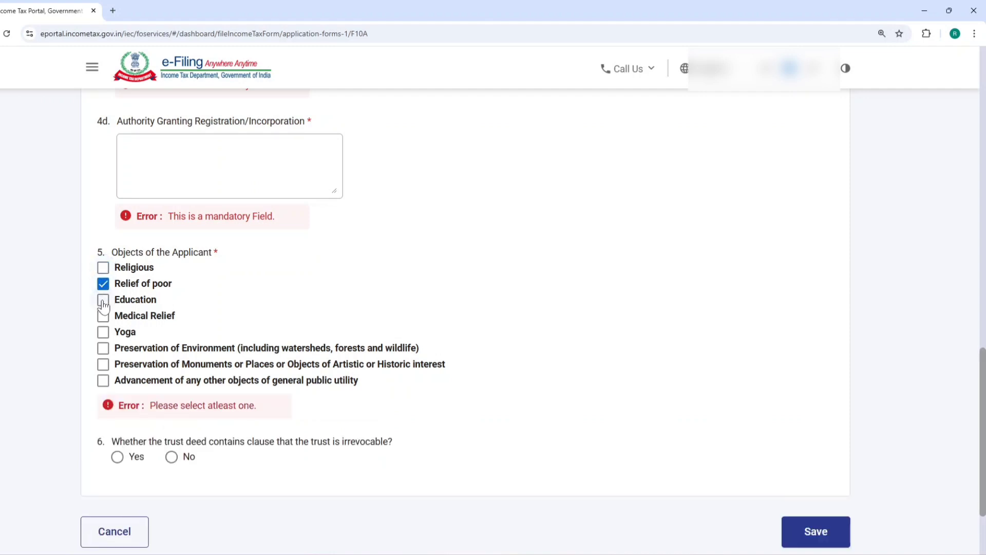
click(104, 301)
click(103, 319)
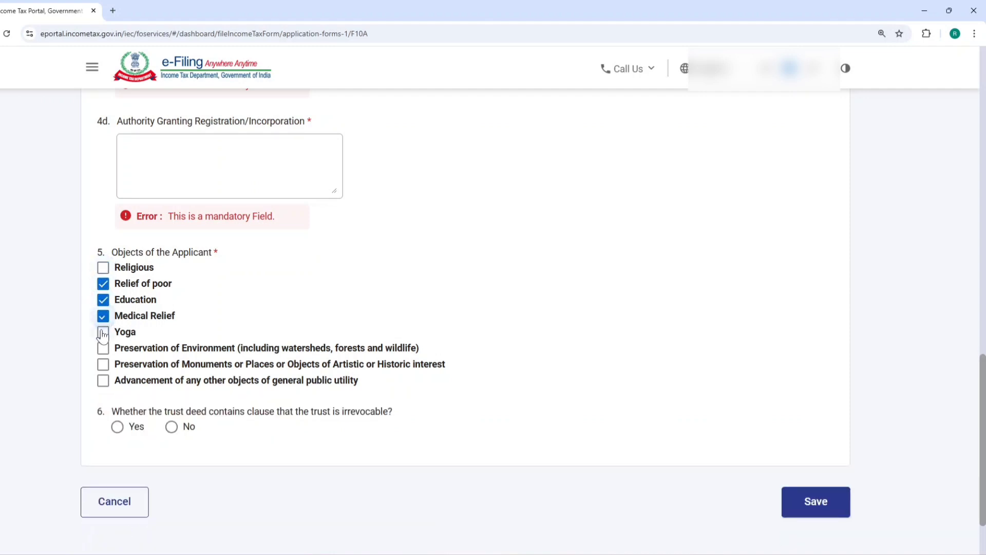
click(103, 332)
click(103, 348)
click(103, 365)
click(103, 380)
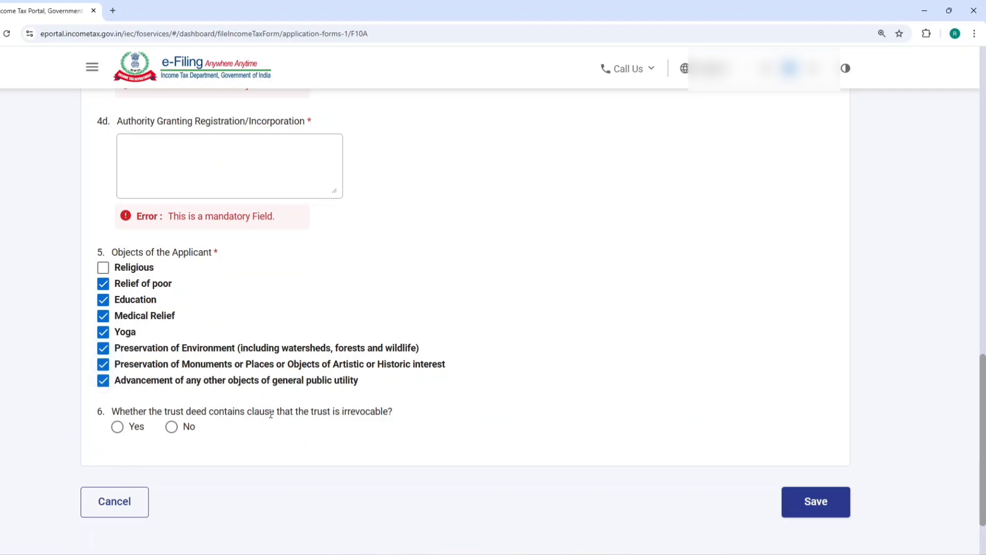
Answer Yes to the trust deed's irrevocability clause, review the entries and save the incorporation/constitution details.
drag(310, 416, 434, 417)
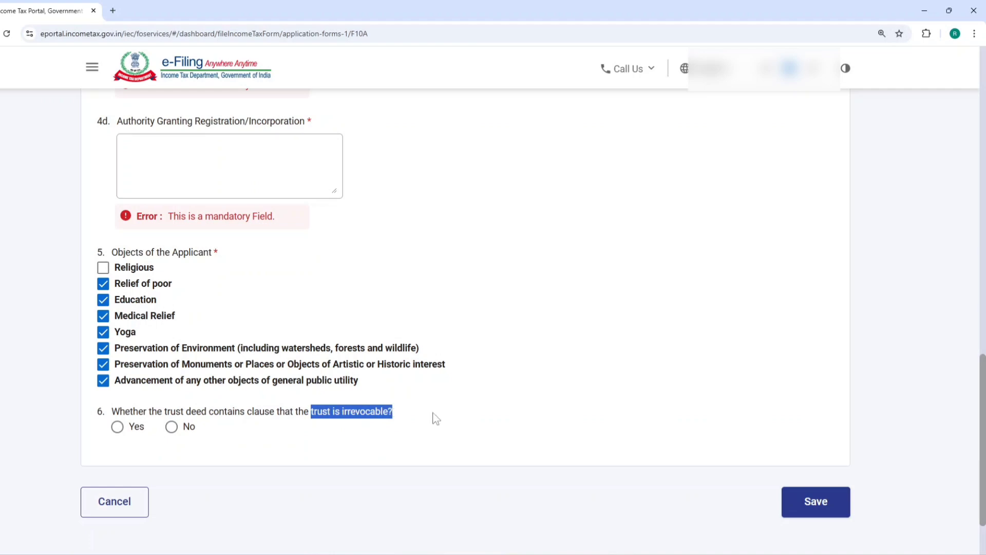
click(437, 413)
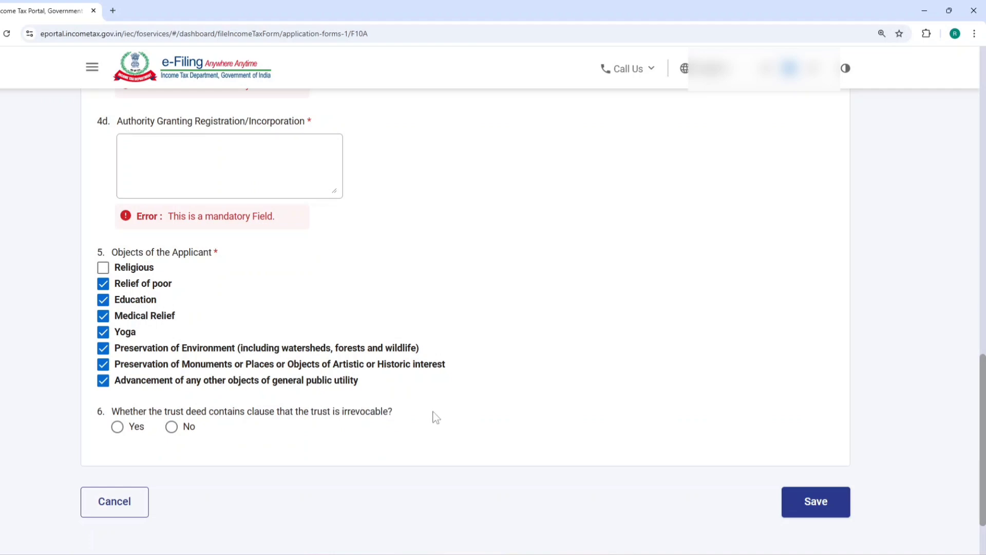
click(117, 426)
scroll(402, 396, up, 4)
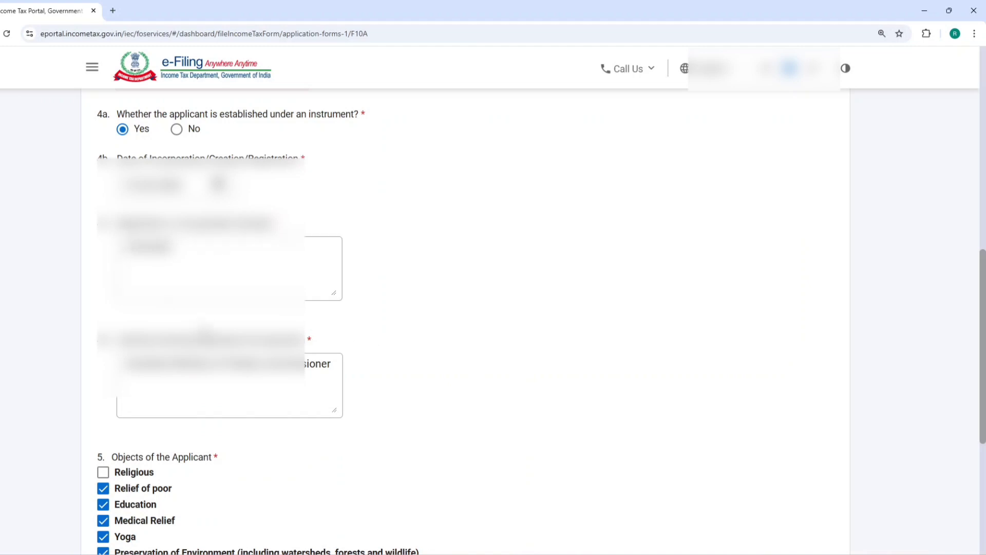
scroll(214, 370, down, 5)
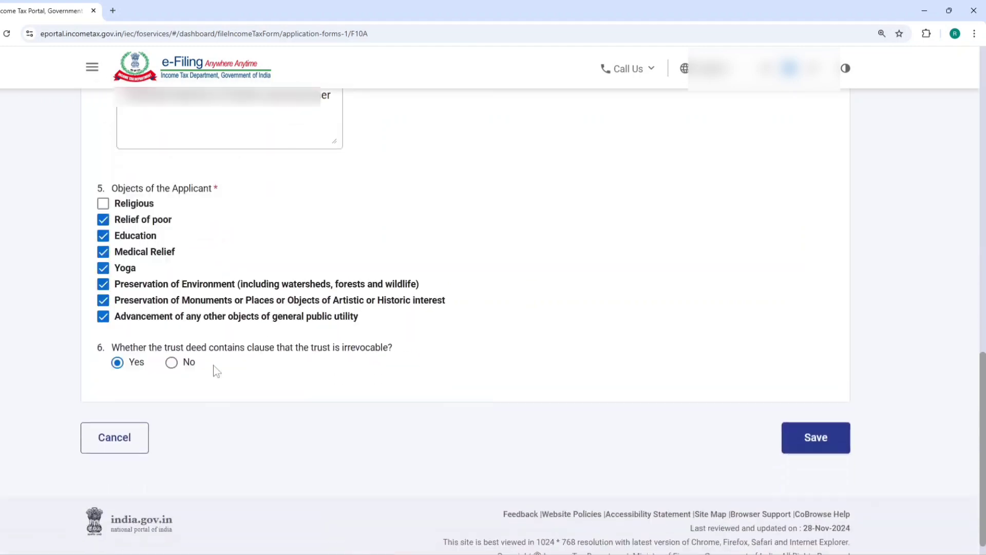
click(806, 441)
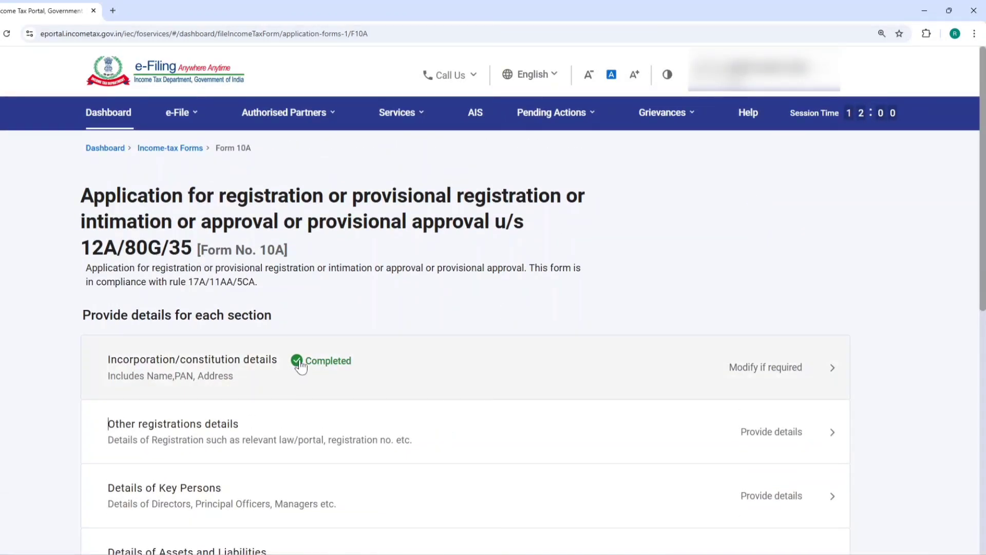
In Other registrations details, answer No to questions 7, 8a and 8b, and save the section.
click(262, 442)
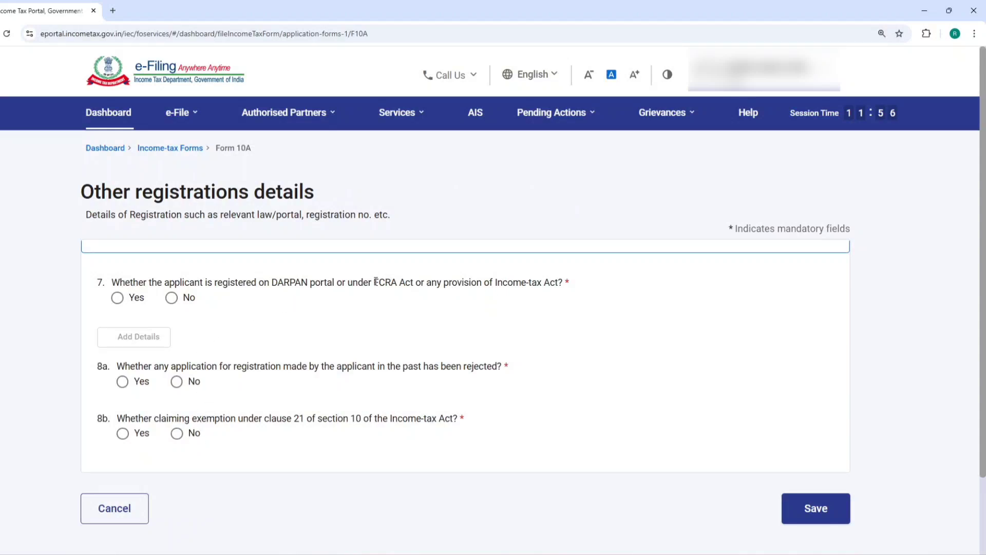
drag(374, 282, 555, 282)
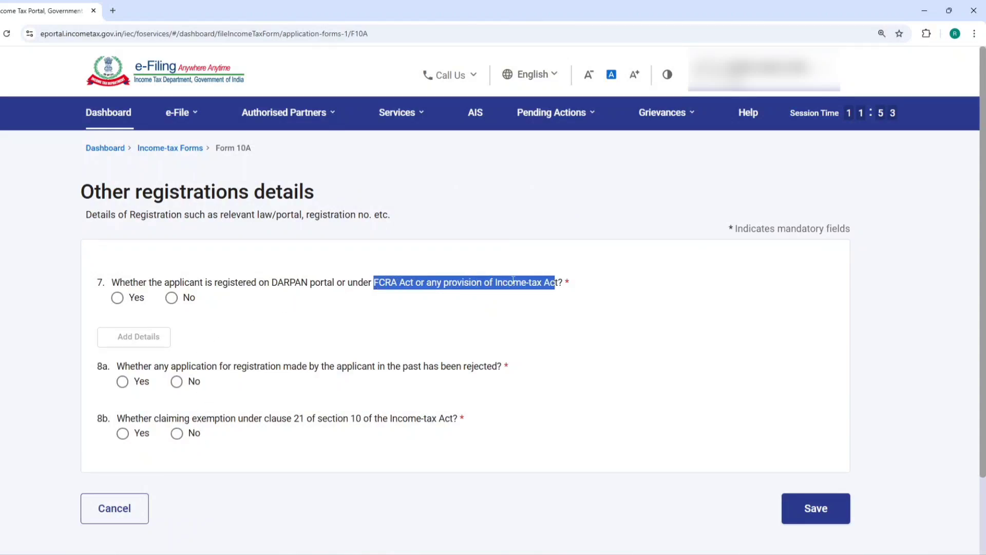
click(173, 303)
drag(237, 367, 413, 377)
click(413, 377)
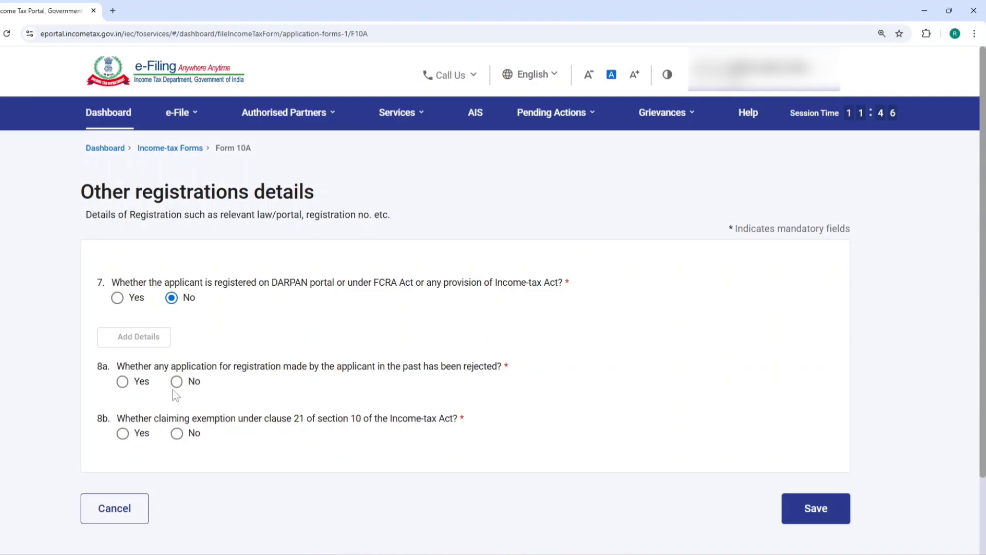
click(176, 381)
click(175, 433)
click(816, 507)
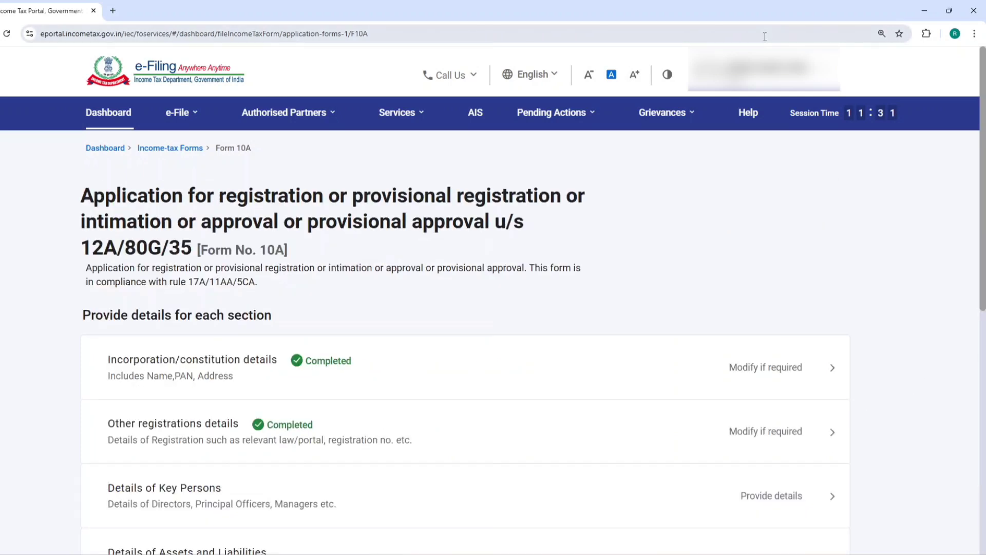
Open the Details of Key Persons section and start a new person entry under 9a.
click(171, 506)
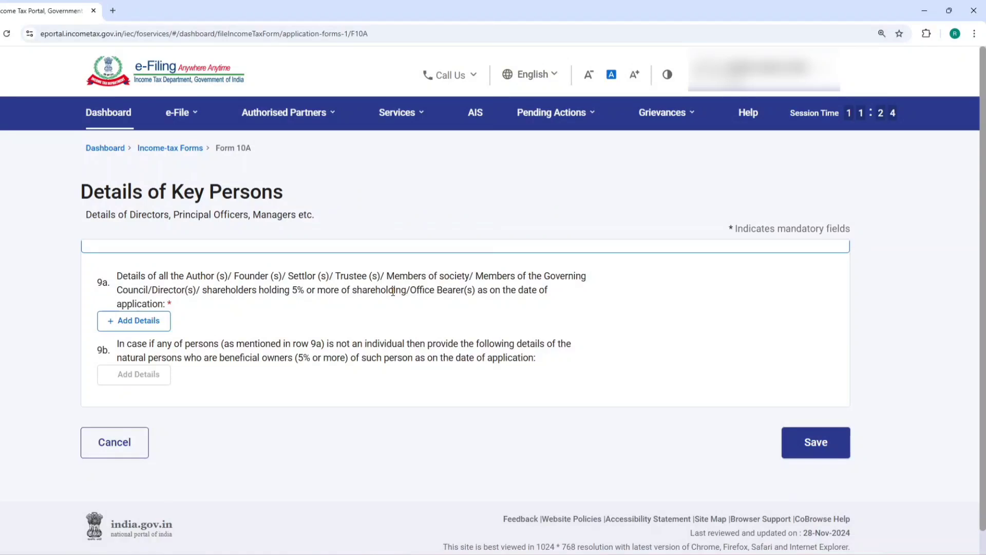
click(125, 320)
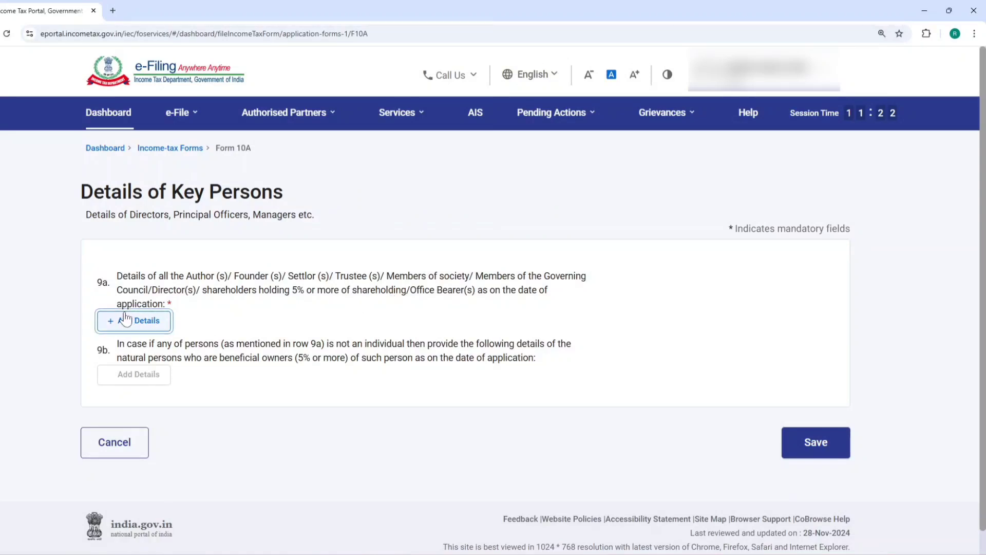
scroll(326, 289, down, 5)
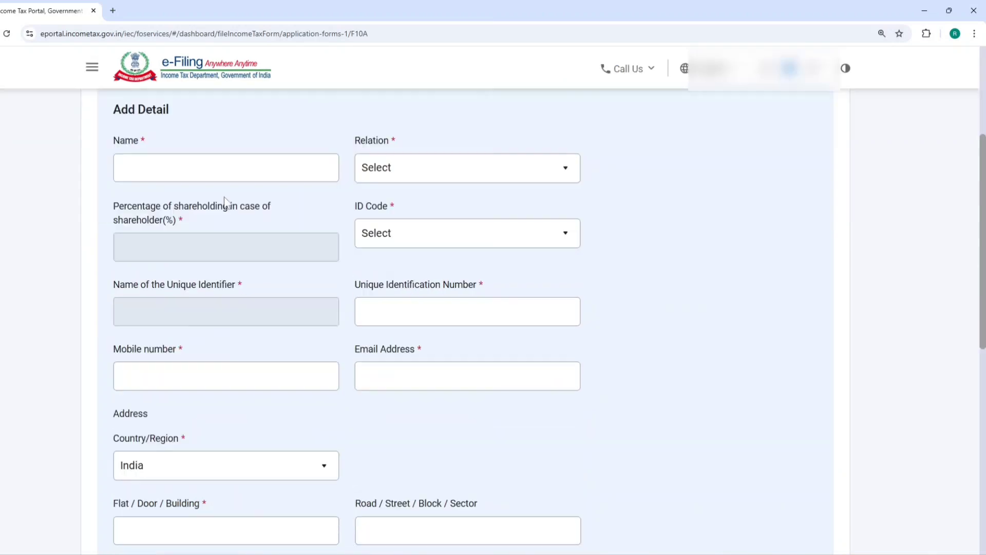
click(221, 173)
Set the key person's relation to Trustee and the ID code to 01-Permanent Account Number.
click(396, 171)
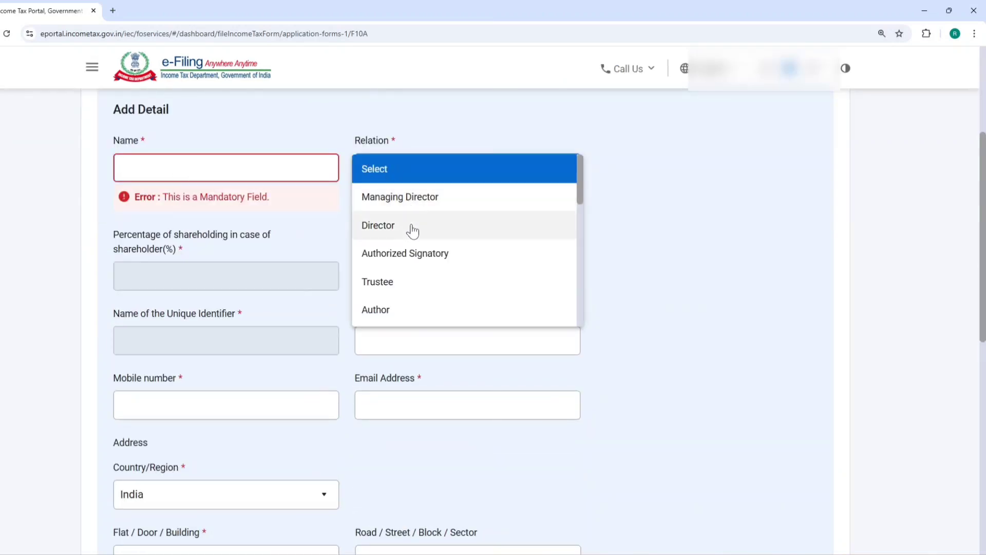
scroll(410, 264, down, 3)
scroll(413, 264, down, 6)
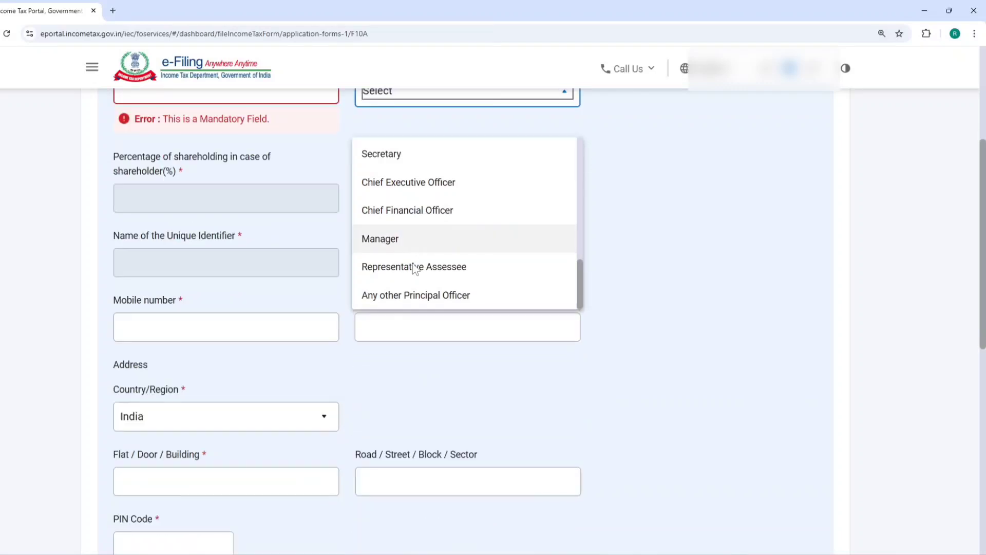
scroll(414, 181, up, 10)
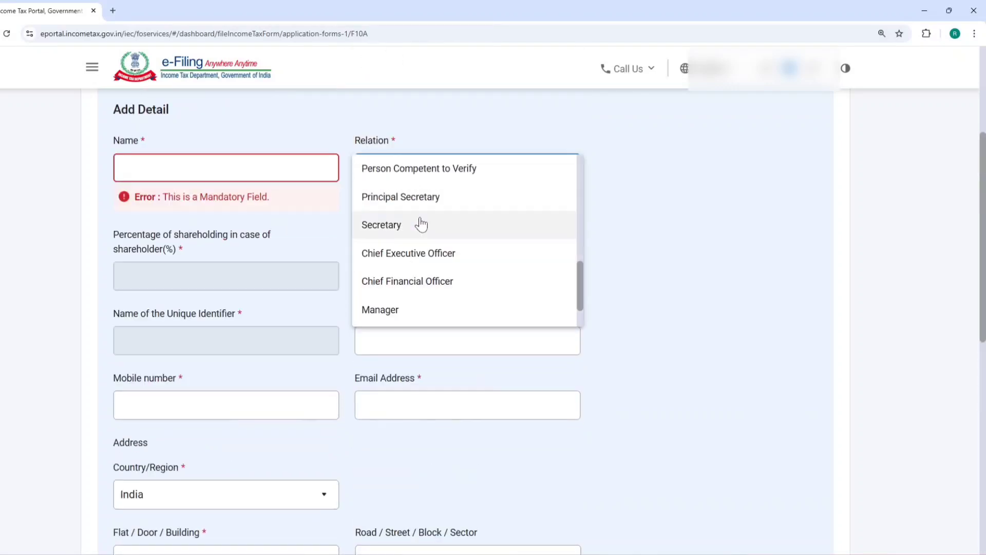
scroll(424, 239, up, 2)
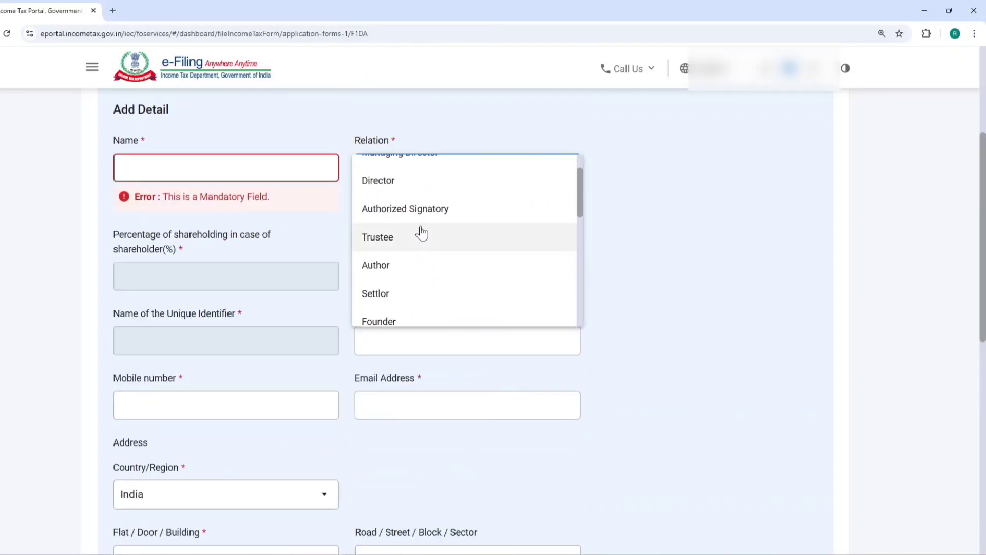
scroll(419, 234, up, 2)
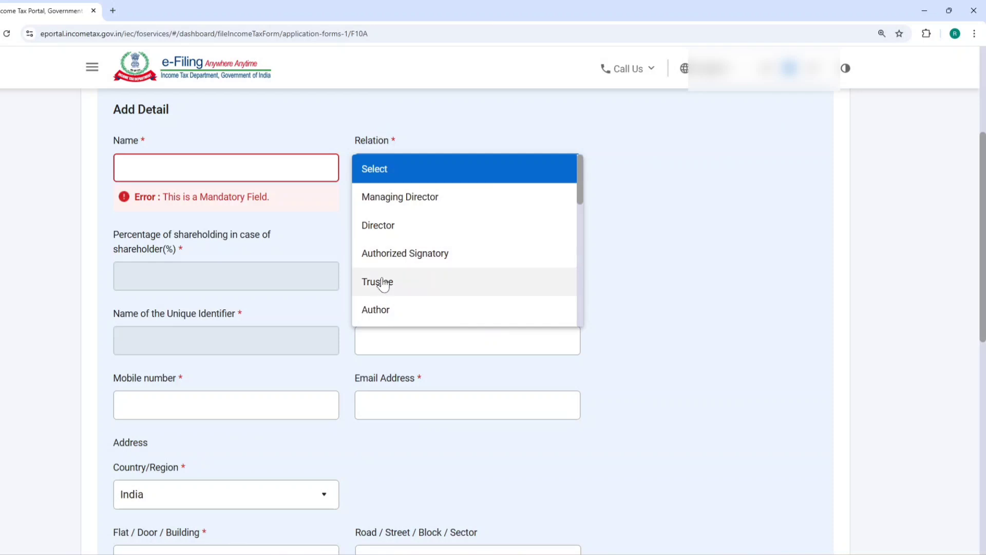
click(380, 282)
click(396, 267)
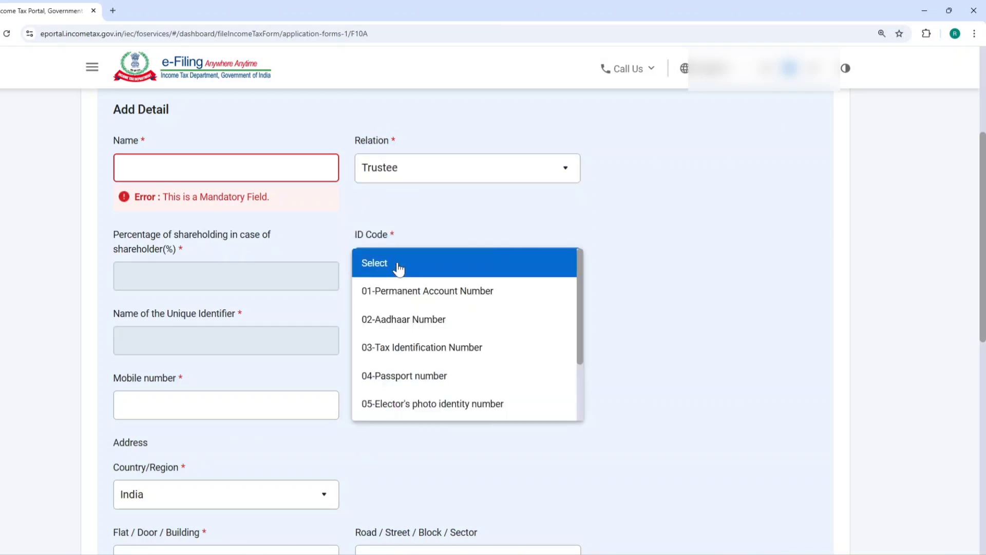
click(399, 291)
Fill in the first trustee's name, identification, contact and address details, and add the entry to the 9a table.
scroll(517, 293, down, 1)
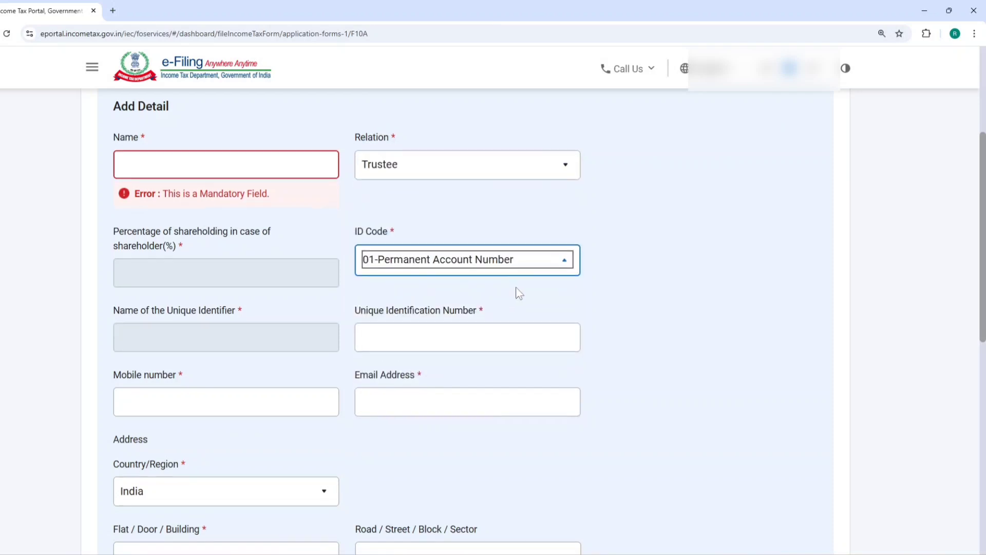
click(263, 300)
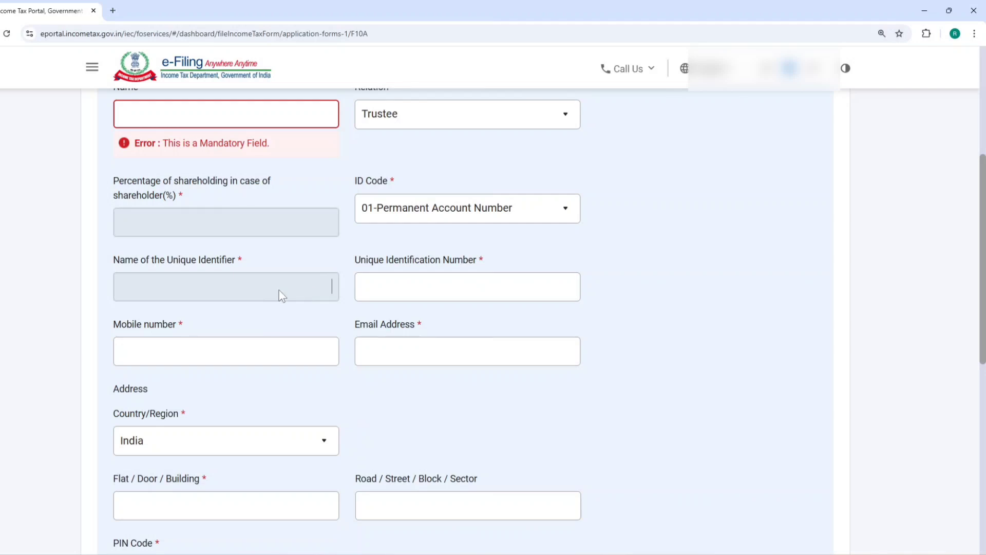
click(393, 291)
scroll(226, 330, down, 1)
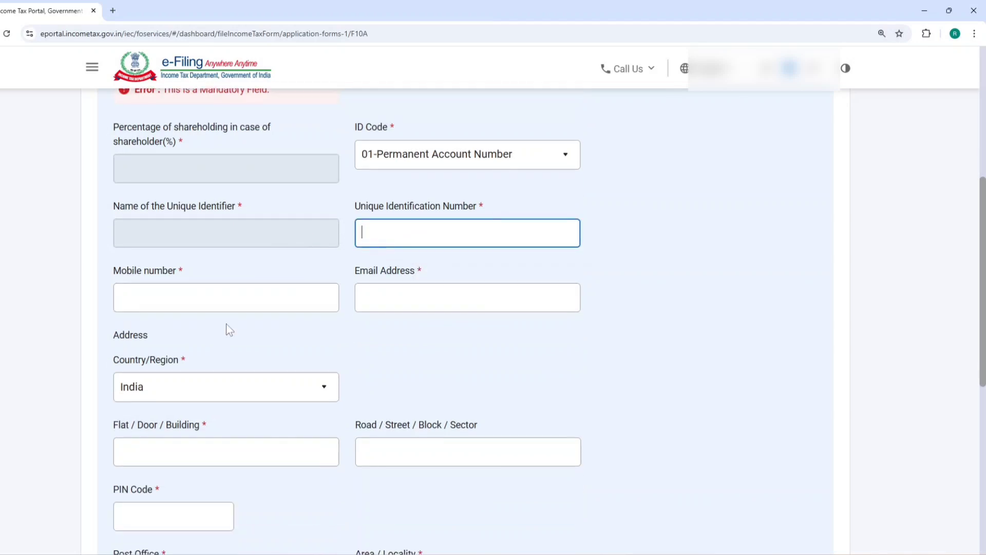
scroll(488, 313, down, 5)
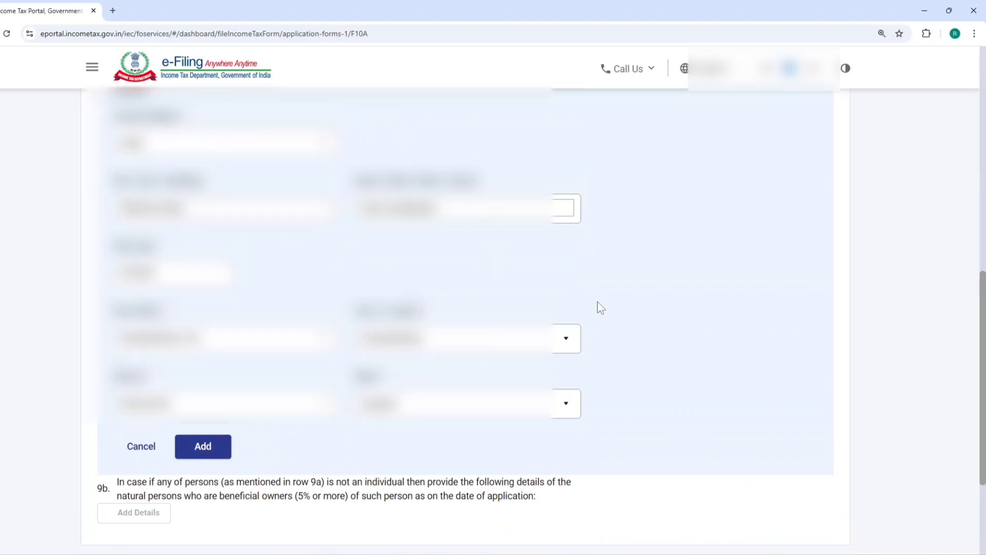
click(204, 446)
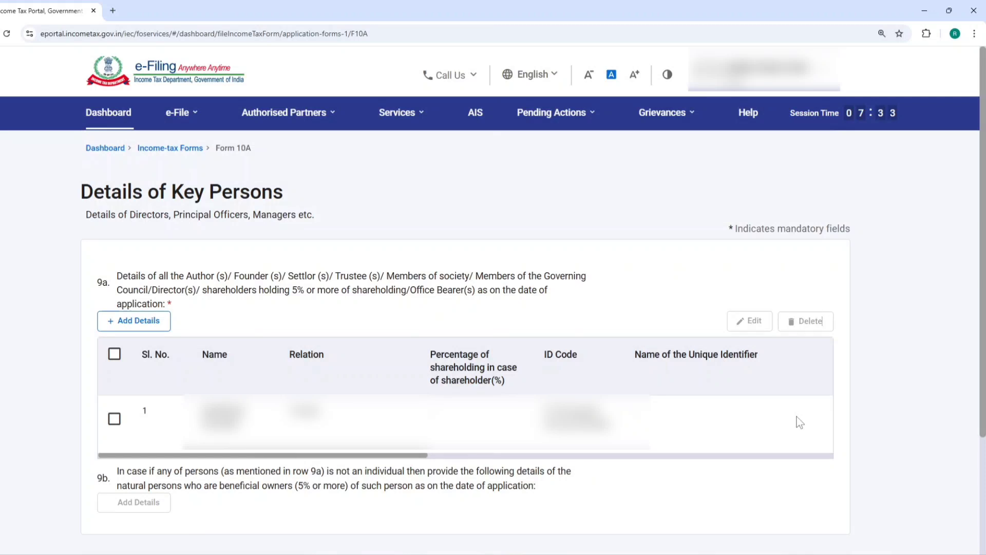
Add the other two trustees under 9a with ID code 01-Permanent Account Number and save the Details of Key Persons section.
click(140, 324)
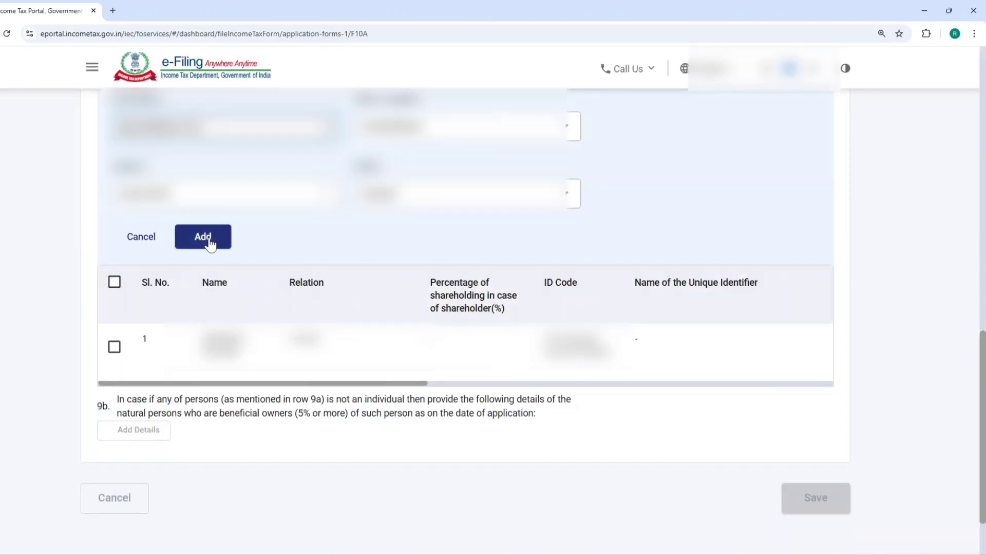
click(206, 240)
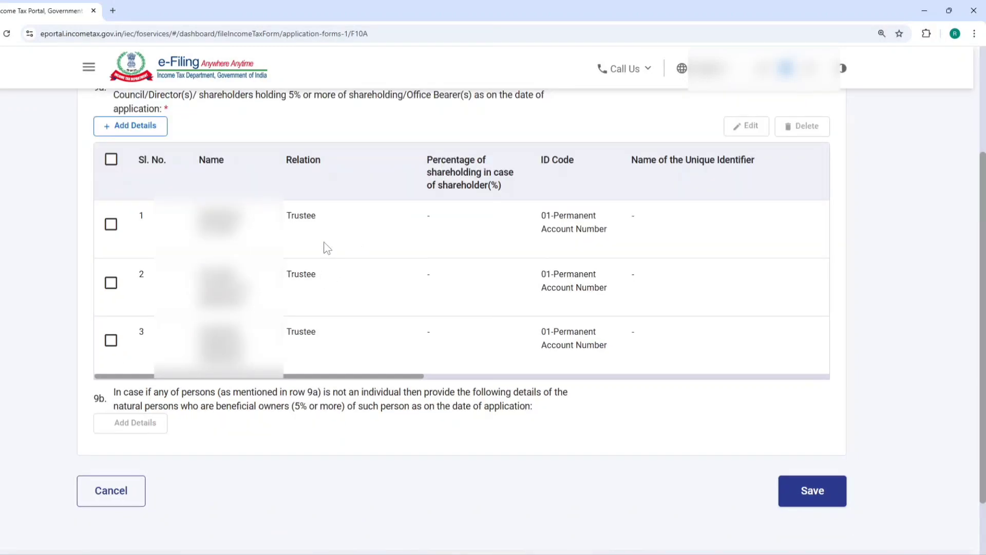
click(804, 504)
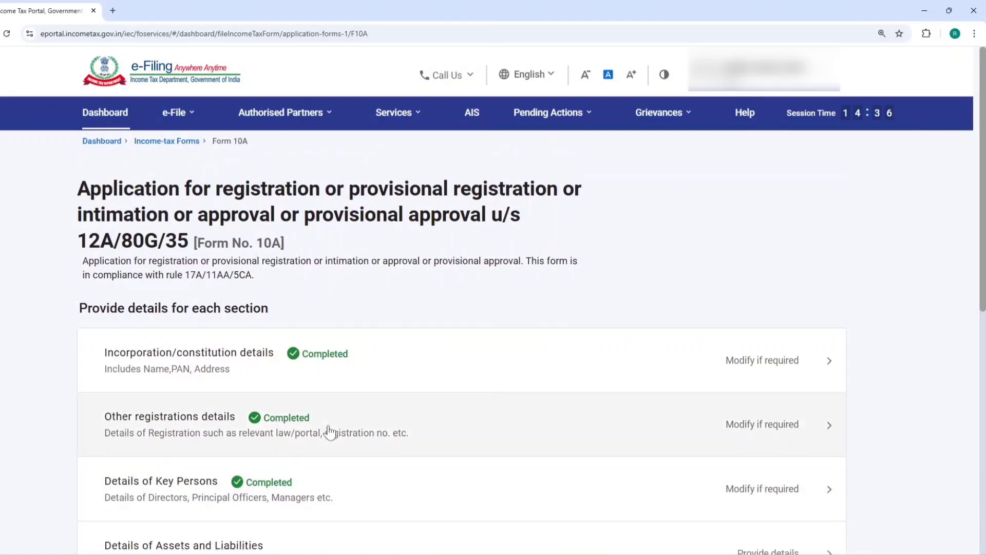
Open the Details of Assets and Liabilities section and review question 10 about the filed return of income.
scroll(329, 431, down, 5)
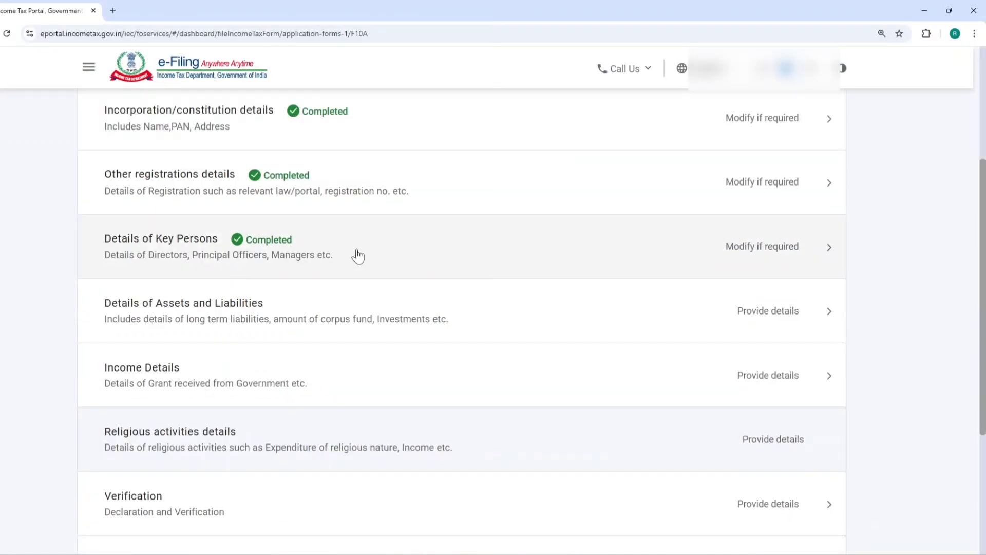
click(200, 321)
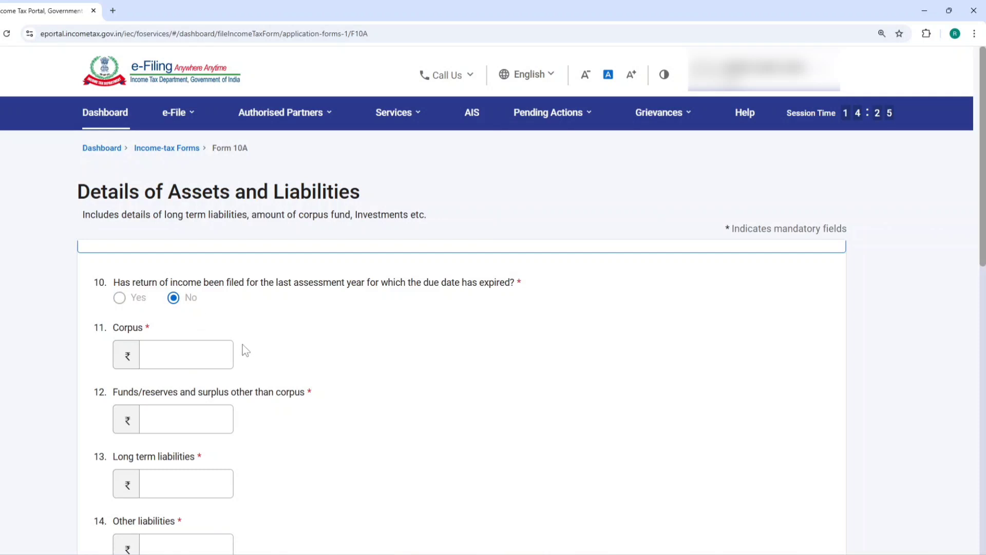
click(208, 354)
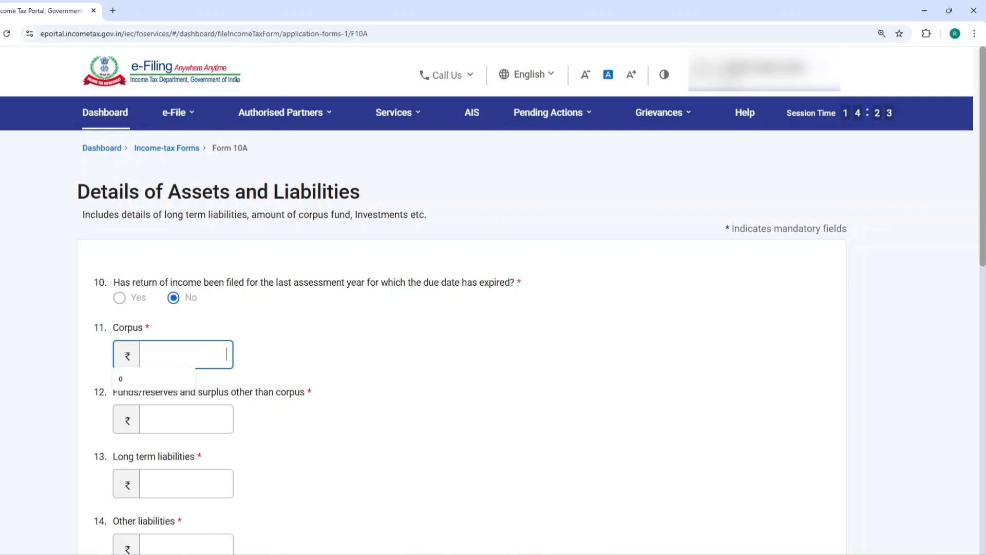
text(0)
click(398, 112)
click(435, 329)
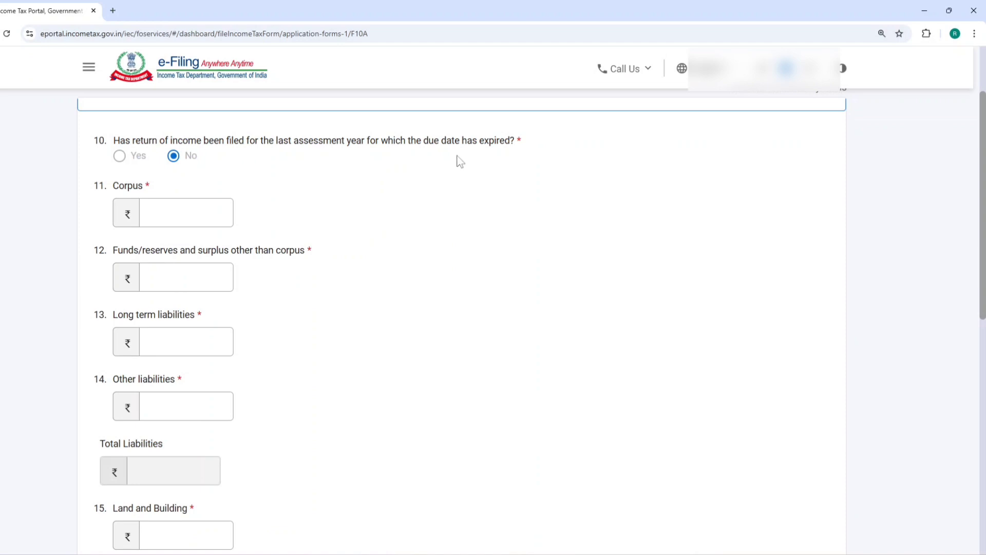
drag(429, 140, 462, 140)
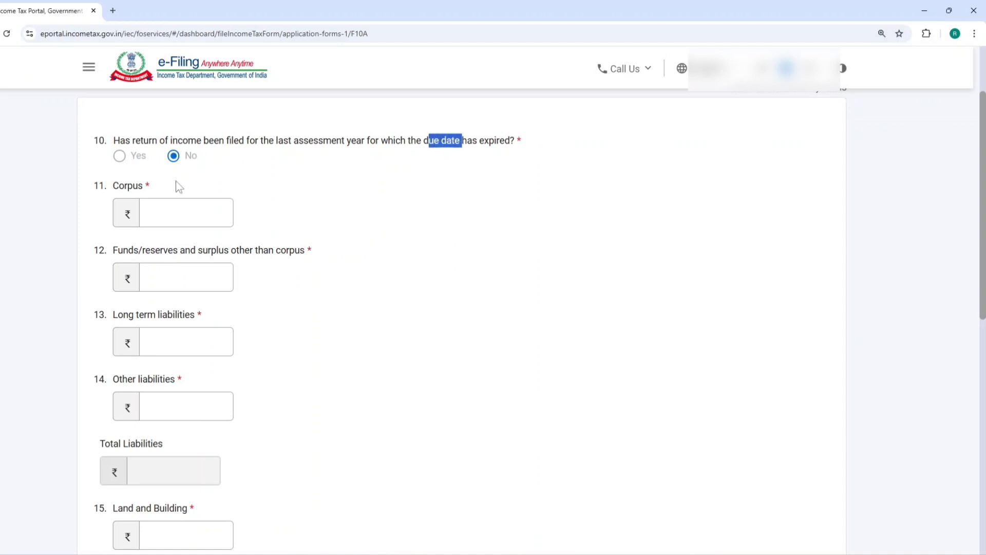
Enter 0 for Corpus, Funds/reserves and surplus other than corpus, Long term liabilities and Other liabilities.
click(174, 213)
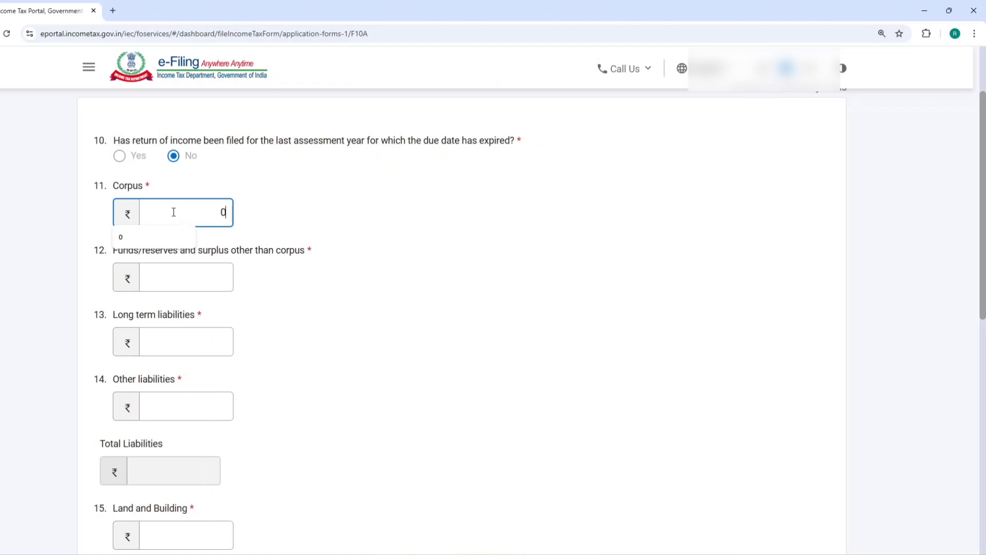
text(0)
click(334, 244)
click(203, 271)
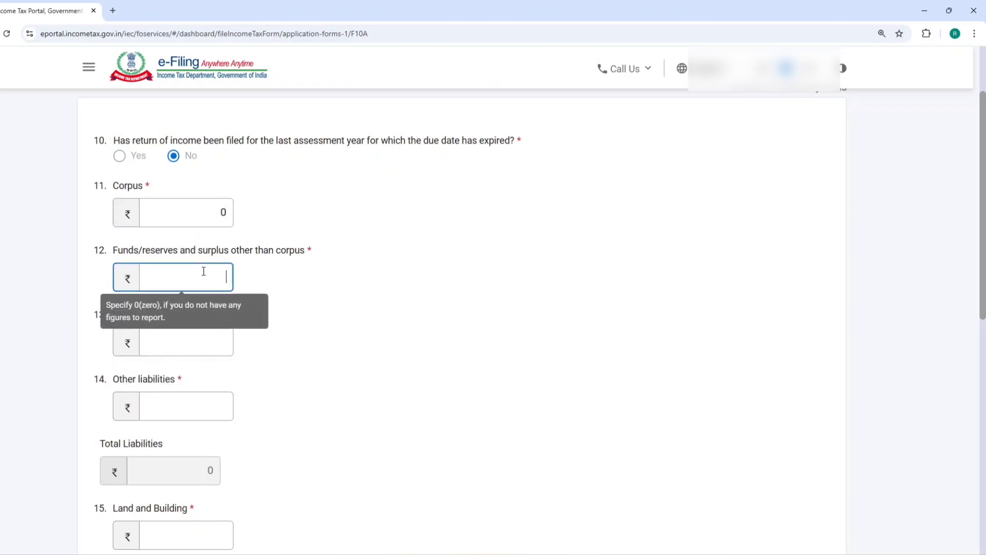
text(0)
click(173, 341)
text(0)
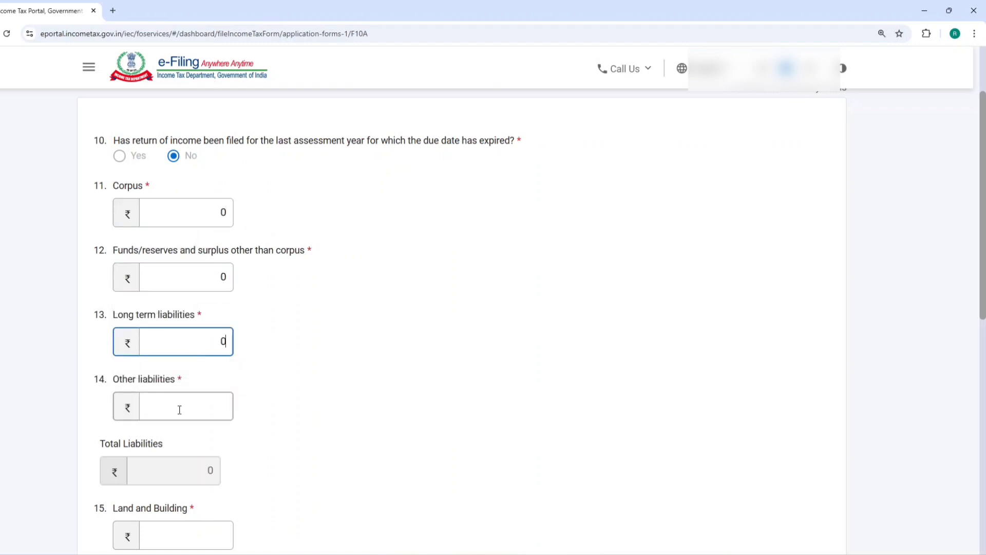
click(180, 409)
text(0)
Enter 0 for Land and Building, Other fixed assets, and the section 11(5) investments/deposits in row 17.
scroll(324, 390, down, 4)
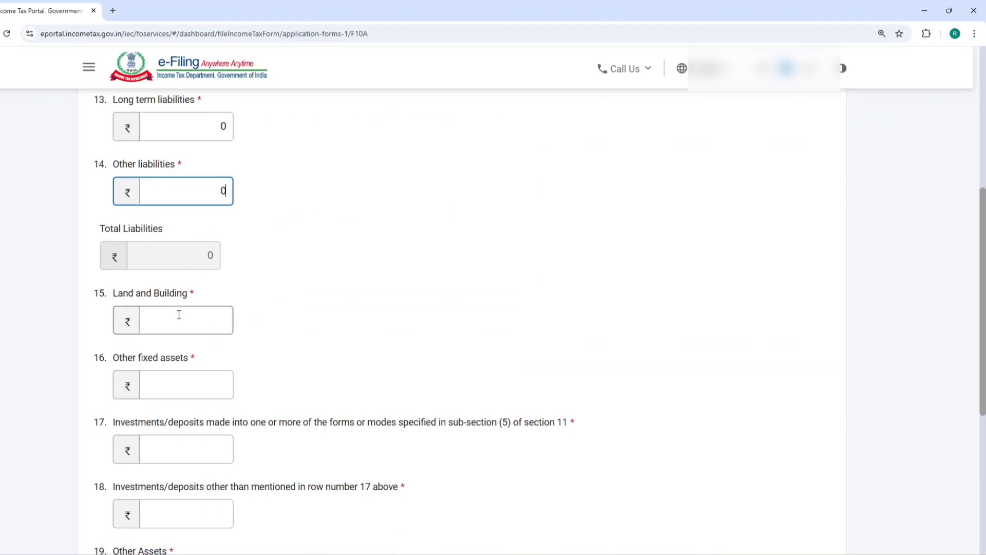
click(179, 315)
text(0)
click(204, 383)
text(0)
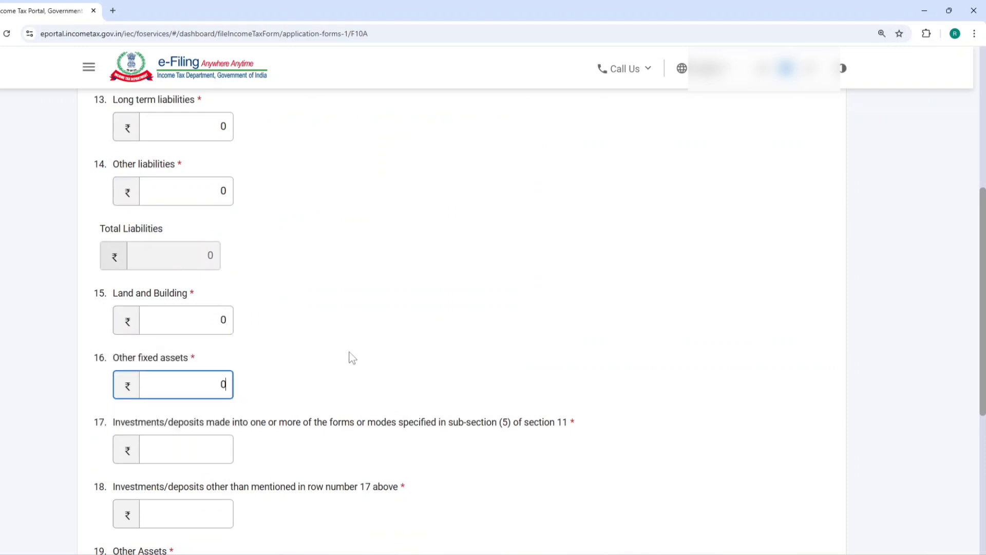
click(205, 449)
text(0)
Enter 0 for the other investments/deposits in row 18 and for Other Assets, and save the assets and liabilities section.
scroll(308, 354, down, 3)
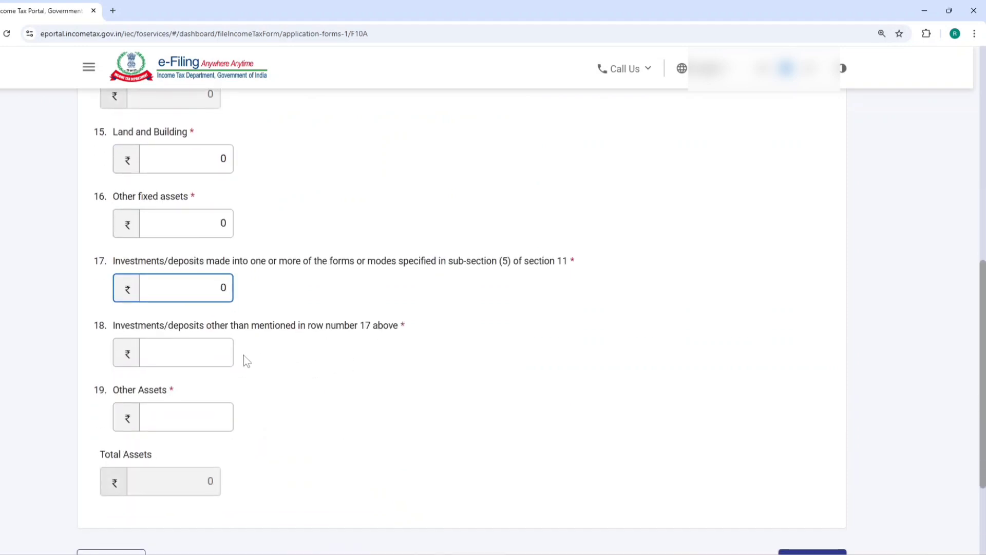
click(224, 349)
text(0)
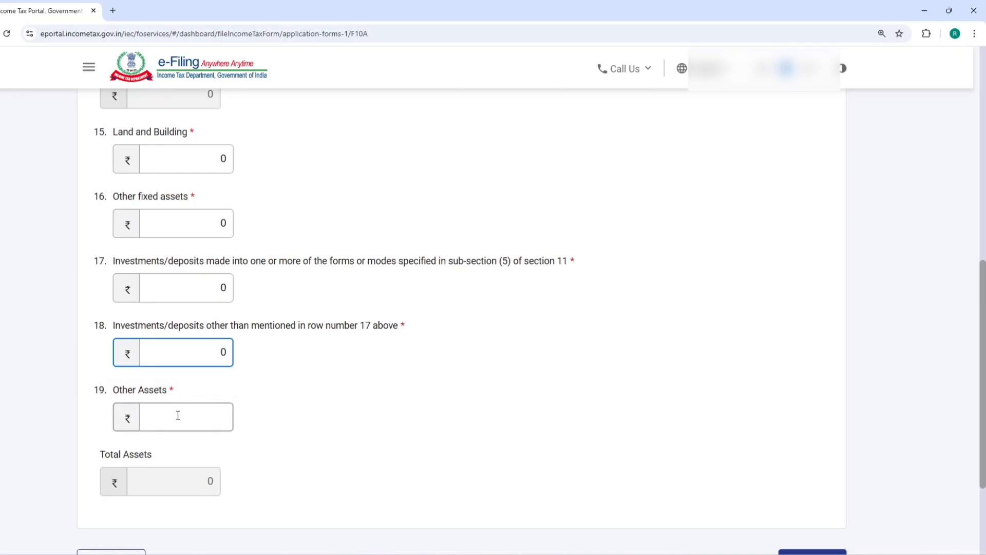
click(177, 415)
text(0)
click(375, 403)
scroll(374, 404, down, 2)
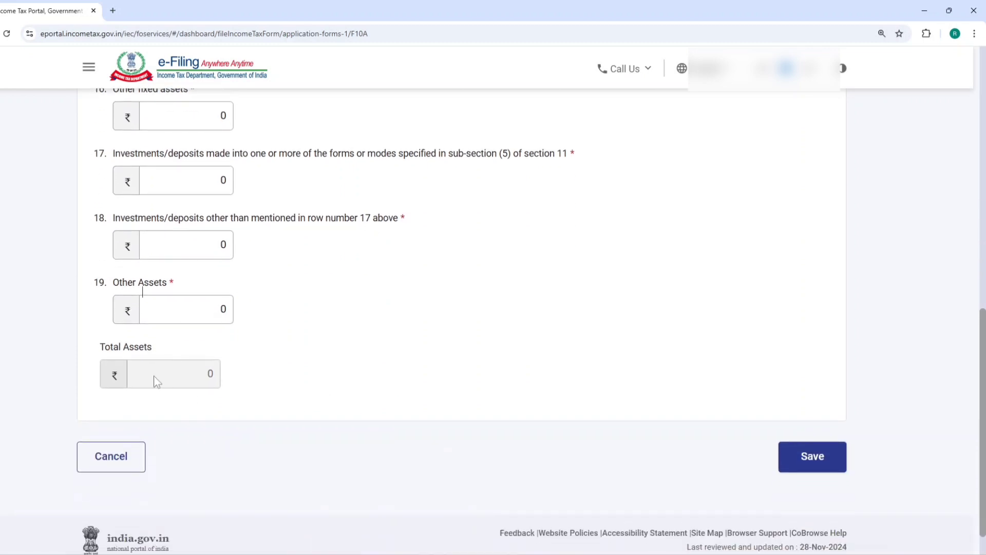
scroll(538, 350, down, 1)
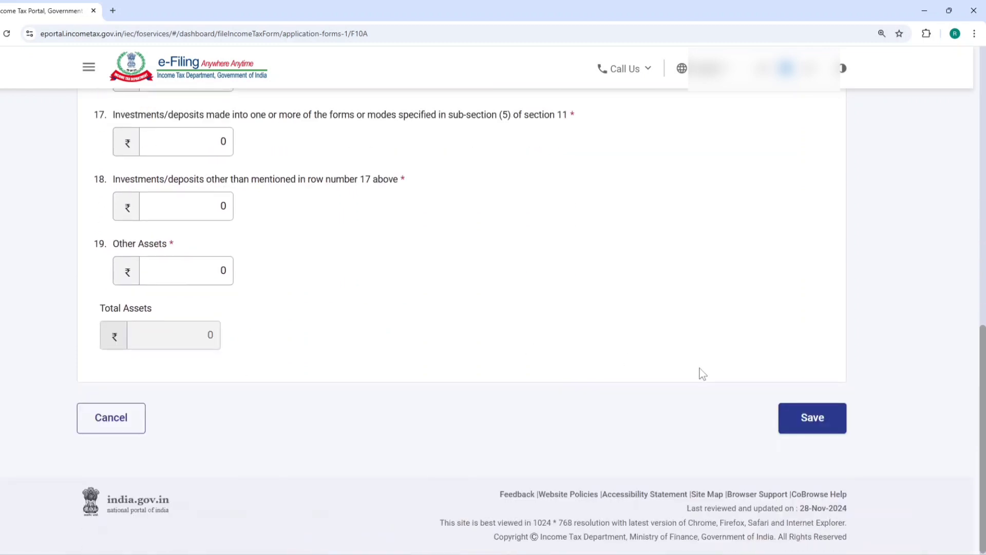
click(815, 418)
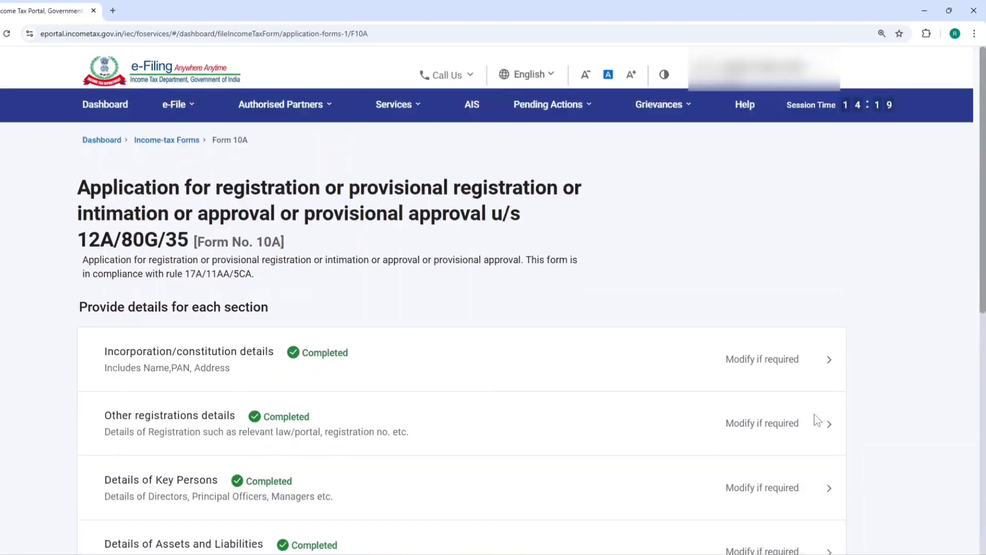
Open the Income Details section and review question 20 on income received in the three previous years.
scroll(450, 191, down, 5)
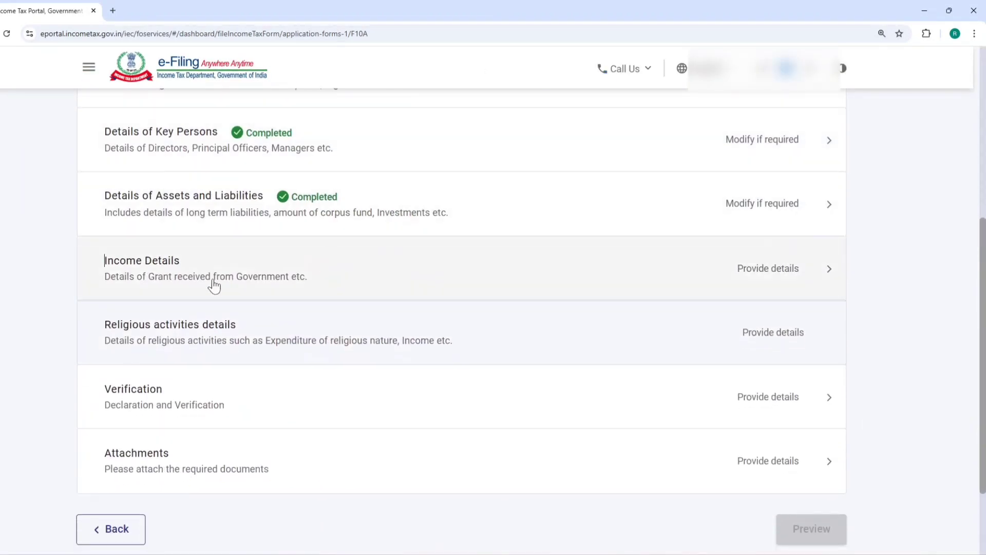
click(182, 277)
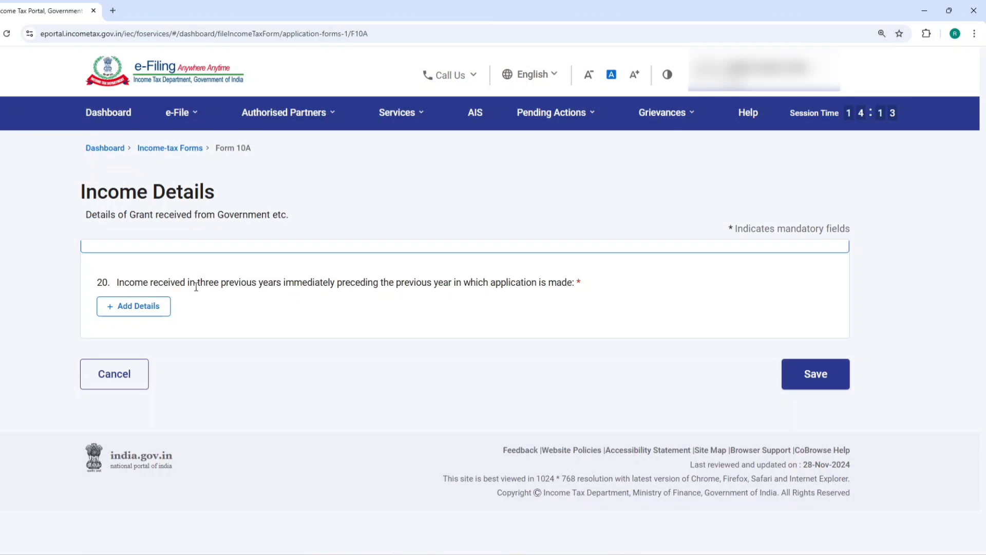
drag(200, 282, 441, 296)
drag(538, 291, 577, 287)
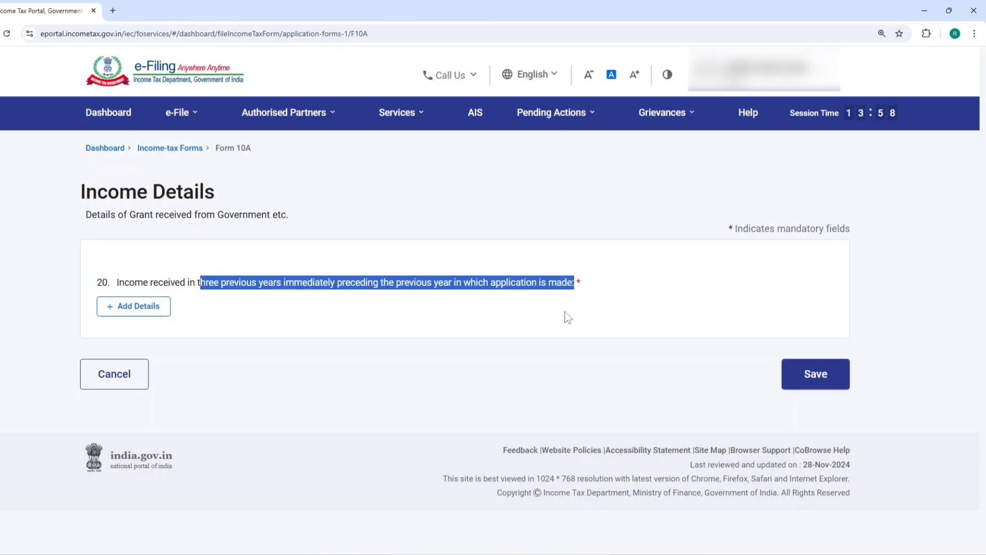
click(130, 308)
scroll(193, 179, down, 6)
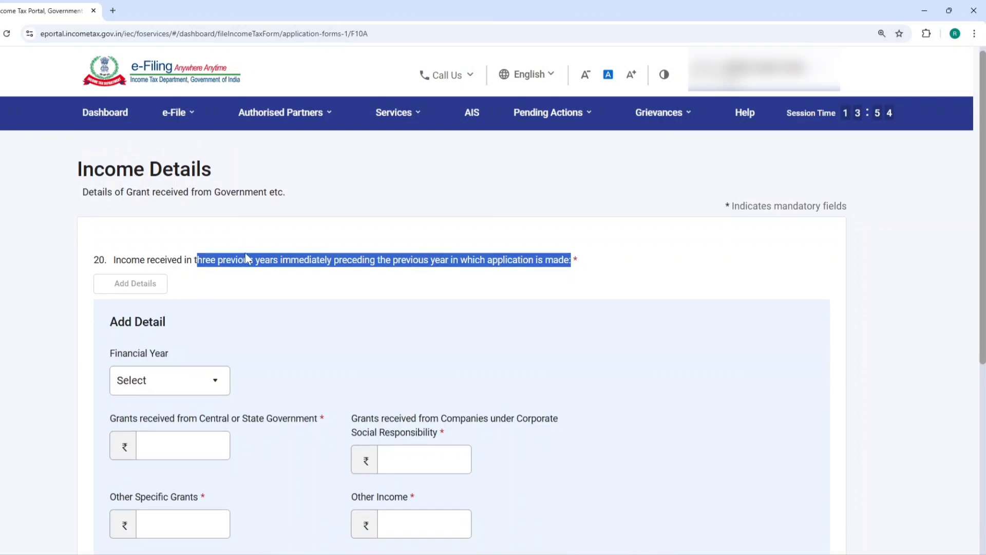
scroll(191, 179, up, 4)
click(171, 322)
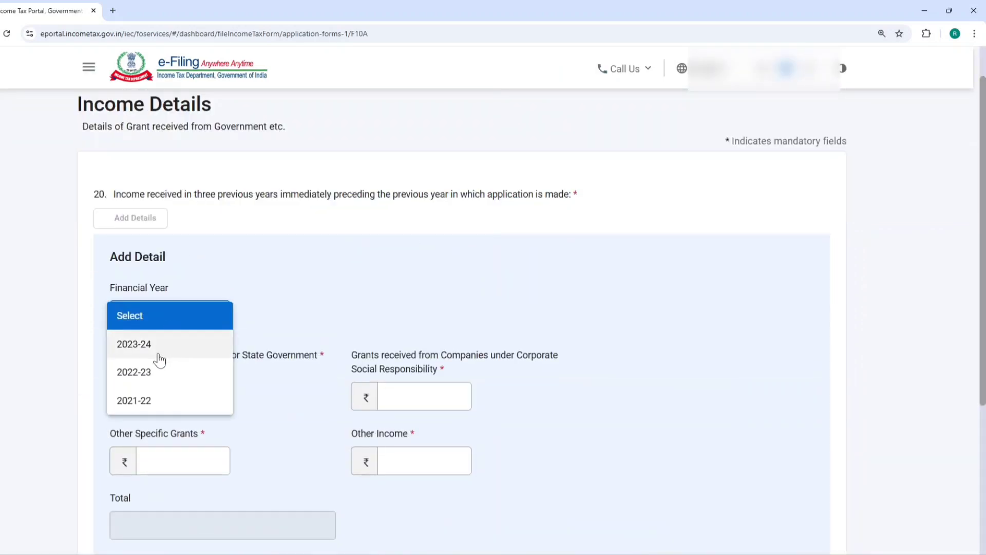
scroll(185, 416, down, 2)
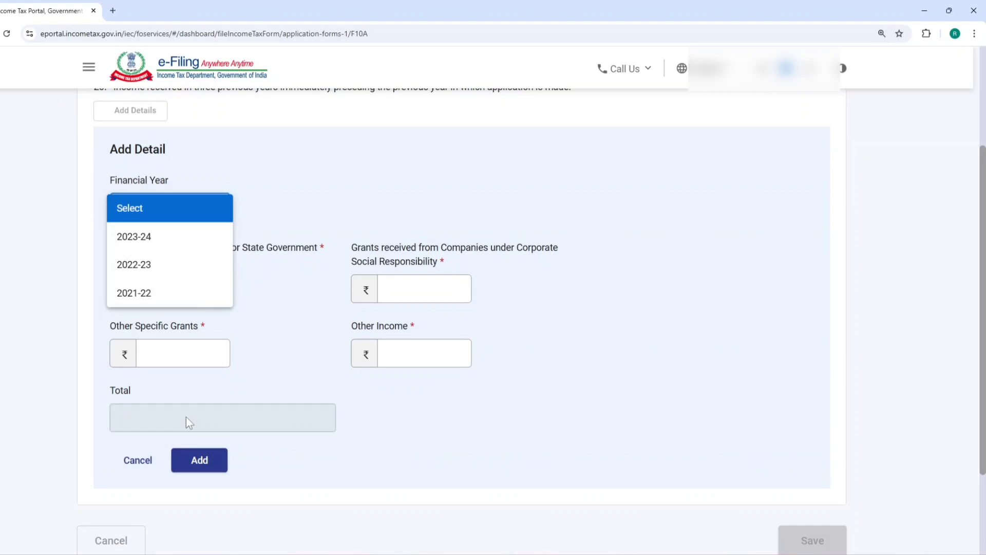
click(139, 463)
click(142, 464)
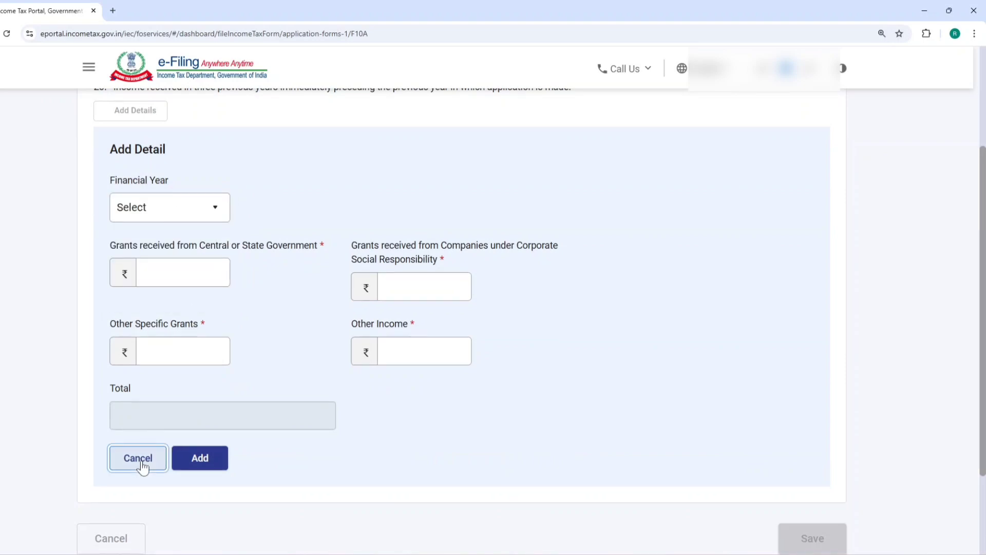
click(811, 371)
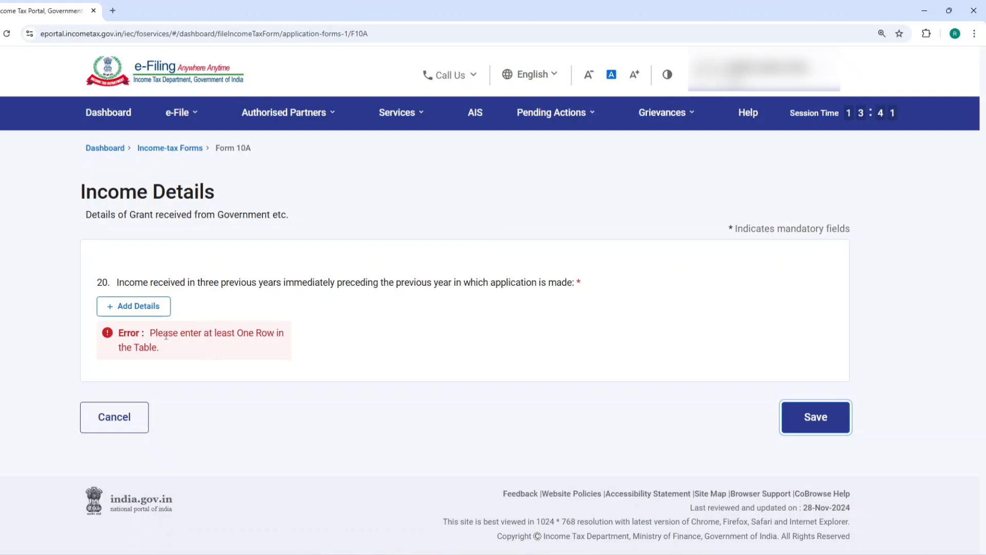
Start an income row for financial year 2023-24, entering 0 for Central or State Government grants and for Corporate Social Responsibility grants.
click(144, 314)
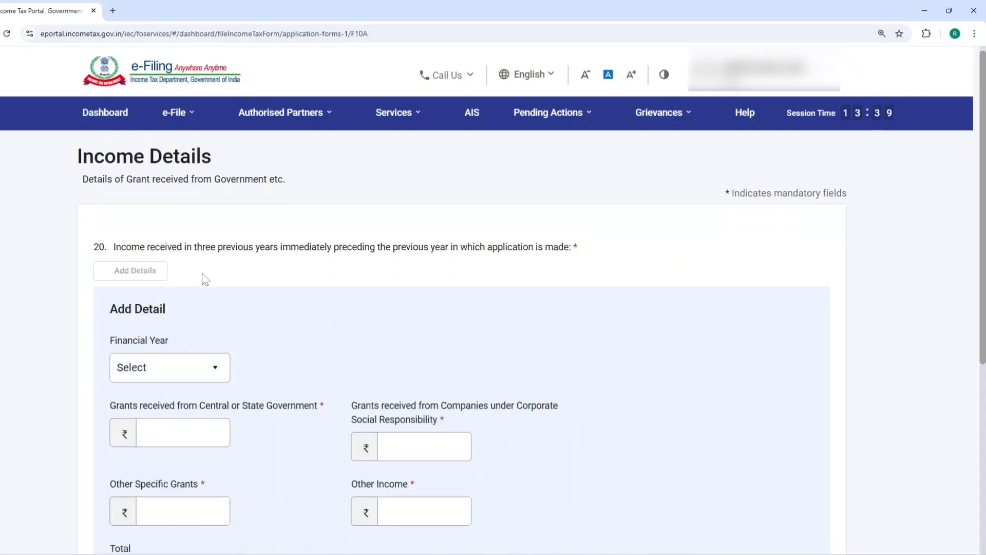
scroll(203, 276, down, 3)
click(174, 262)
click(166, 292)
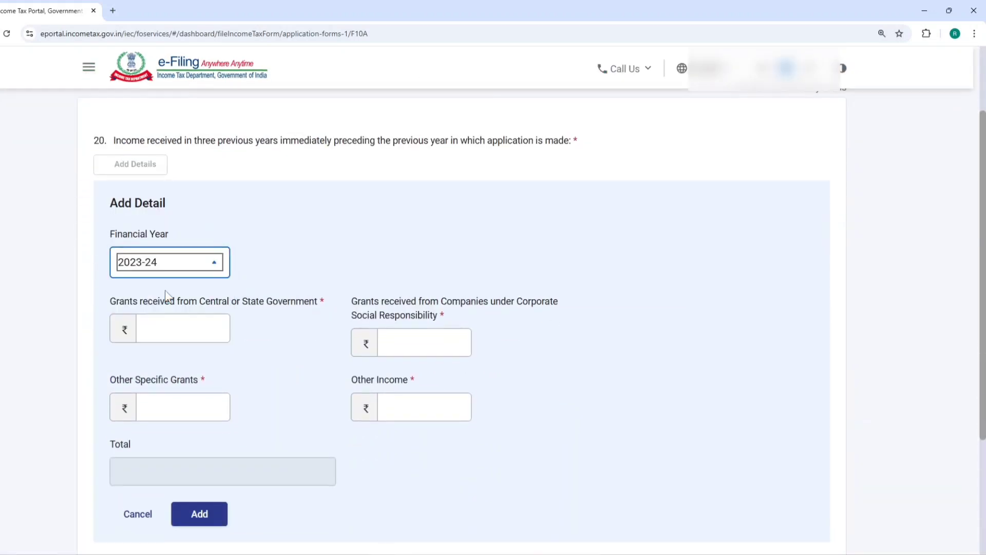
click(162, 326)
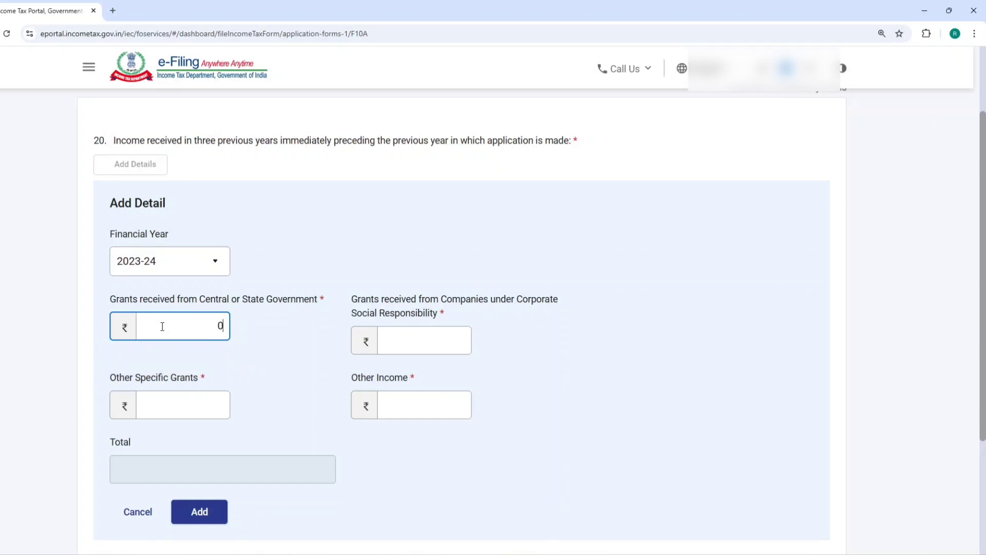
click(403, 345)
text(0)
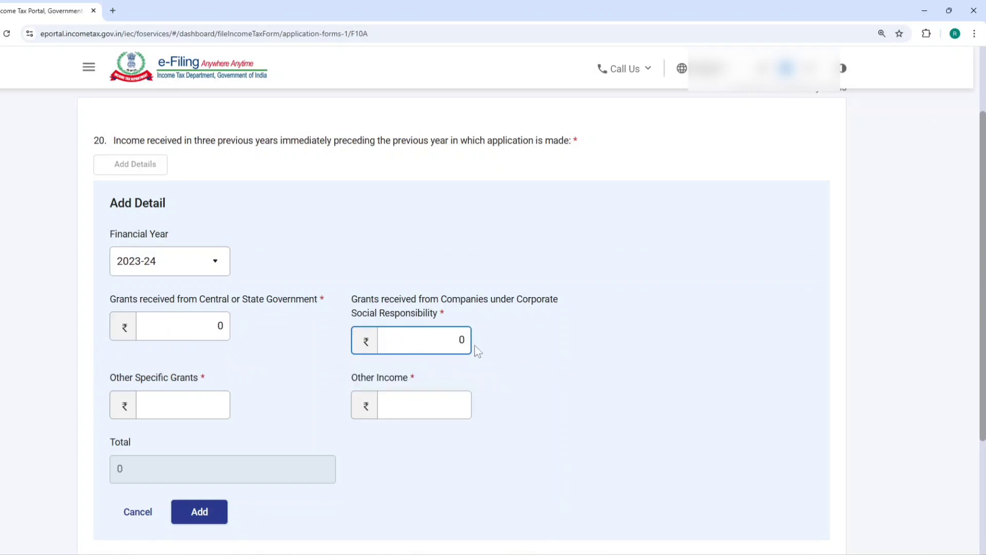
Enter 0 for Other Specific Grants and Other Income, add the row, and save the Income Details section.
scroll(472, 345, down, 1)
click(188, 344)
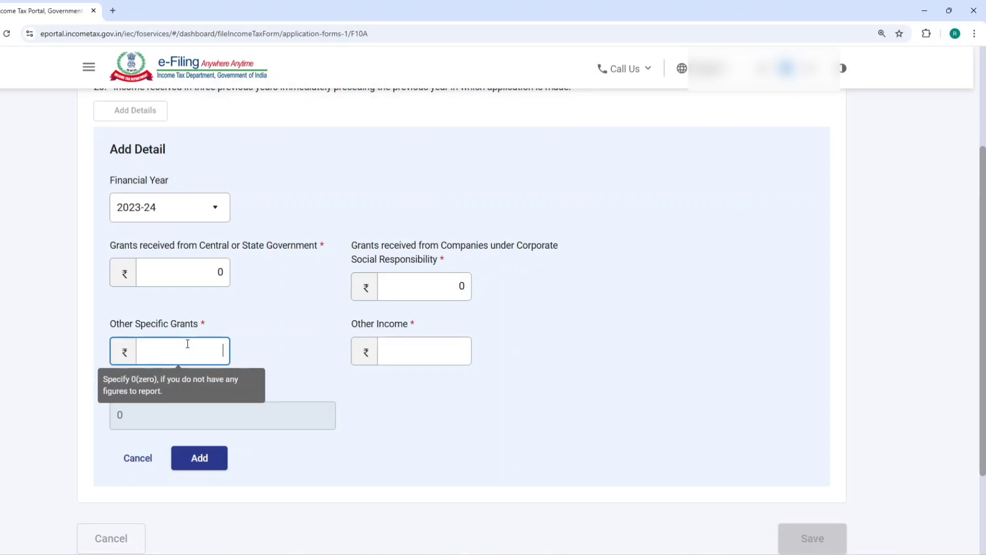
text(0)
click(412, 346)
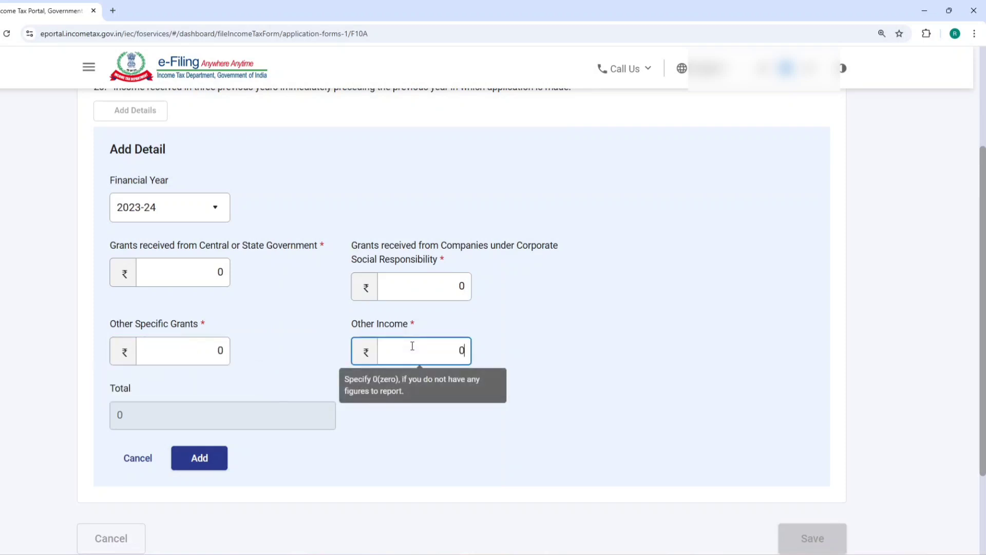
text(0)
click(562, 352)
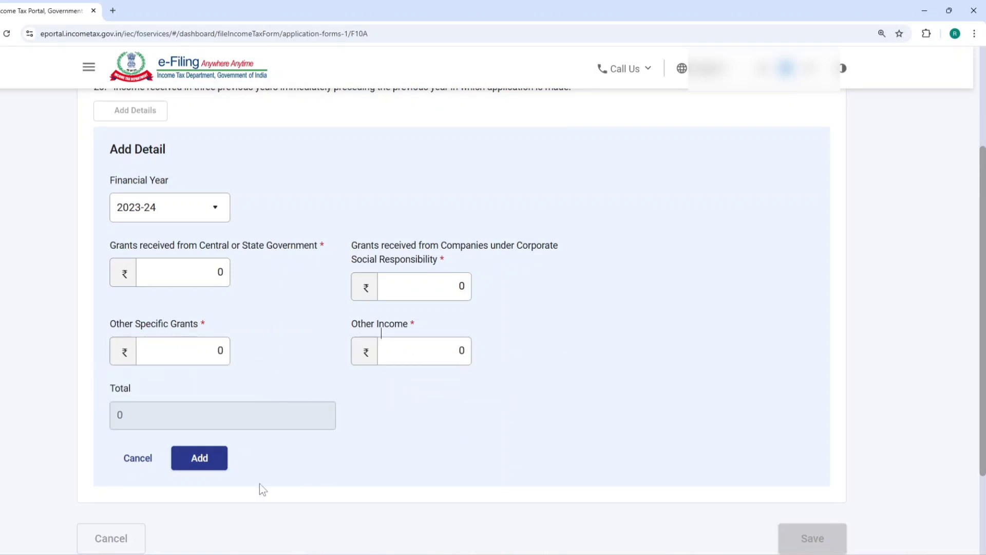
click(210, 471)
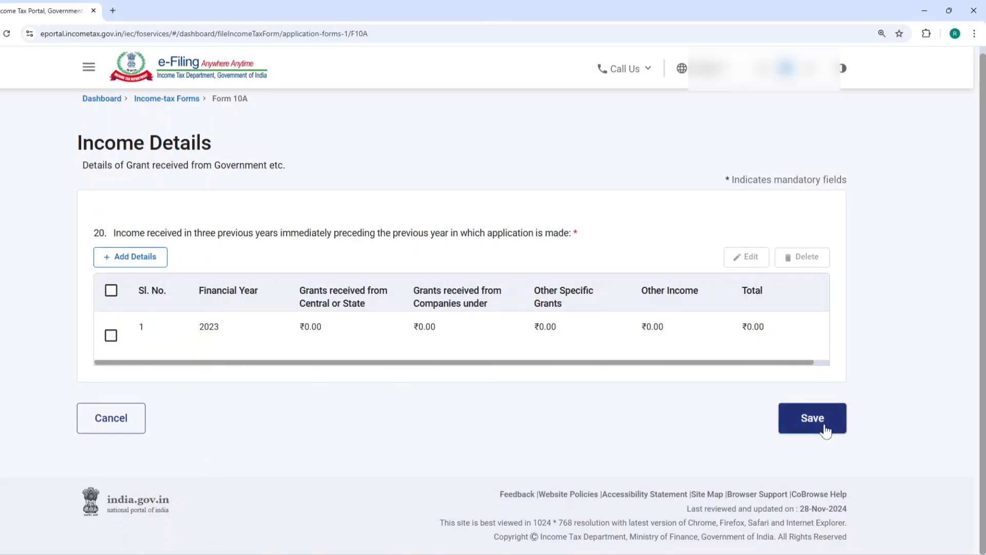
click(817, 419)
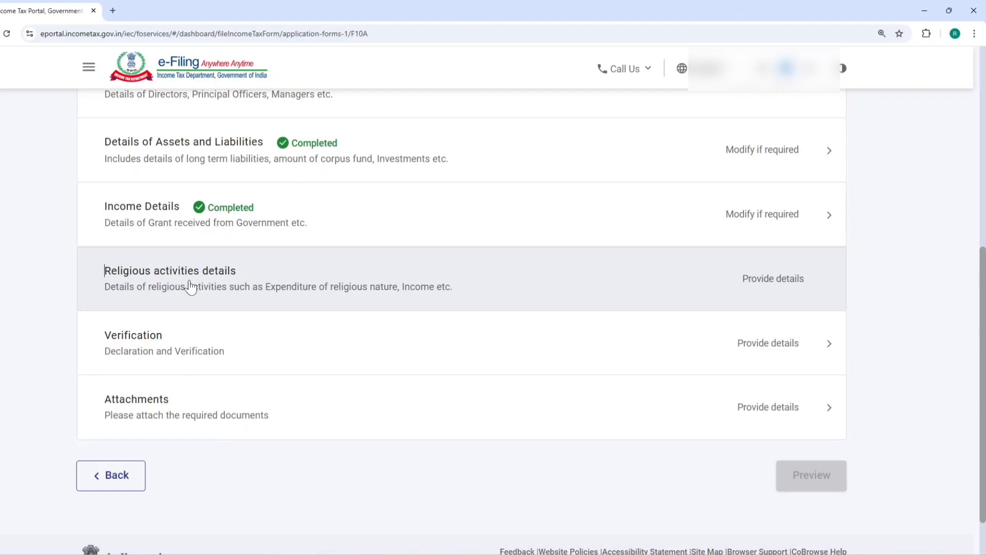
Open the Verification section and fill in the father's name in the son/daughter of field.
click(186, 351)
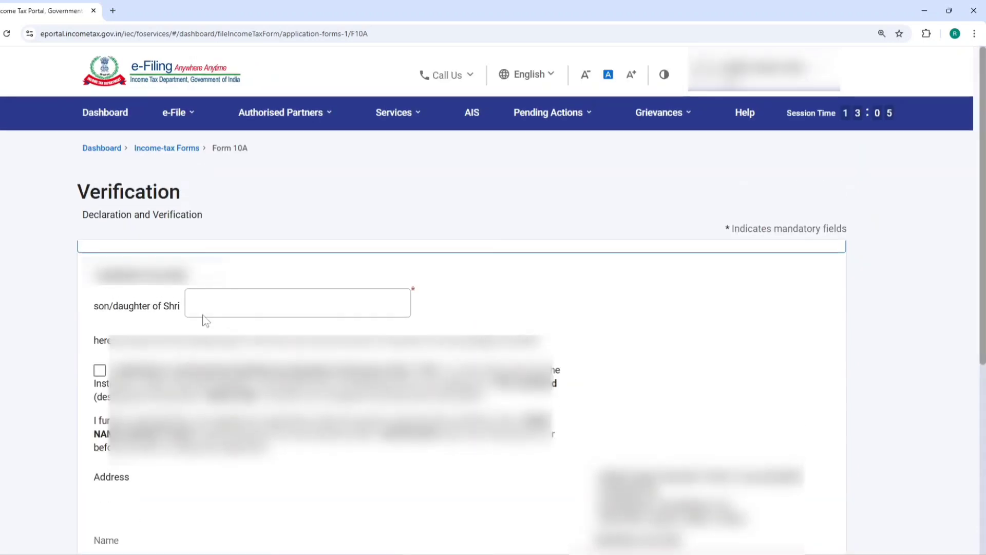
click(759, 88)
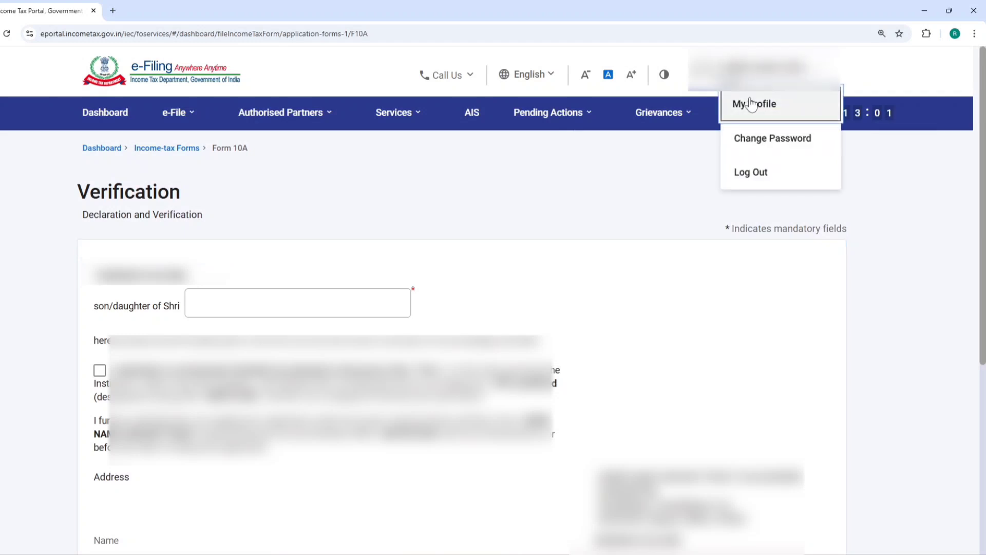
click(319, 298)
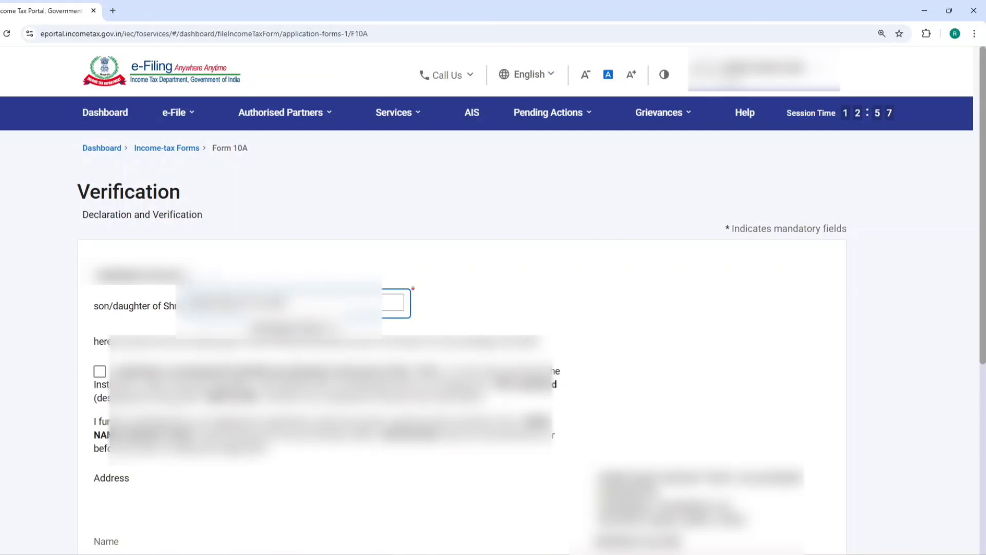
key(Return)
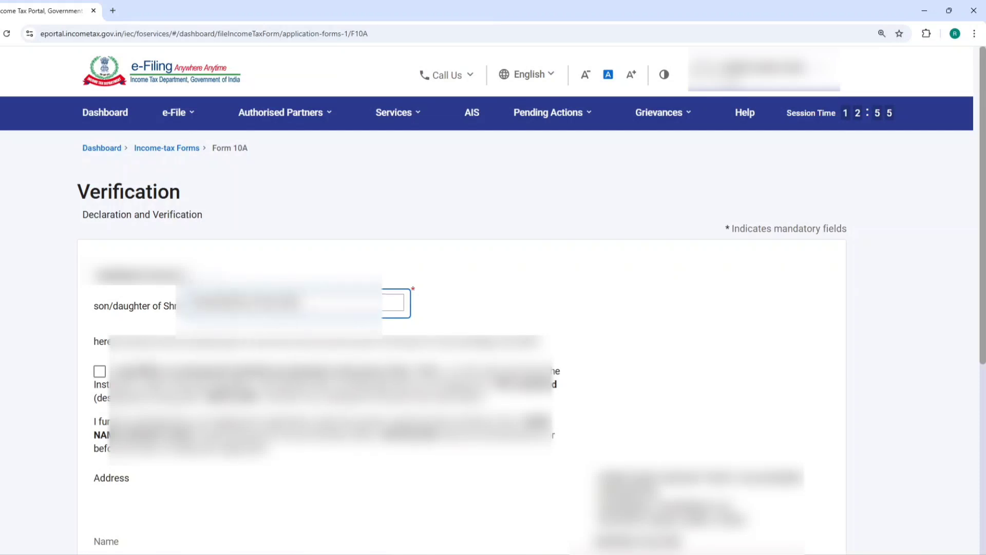
click(103, 379)
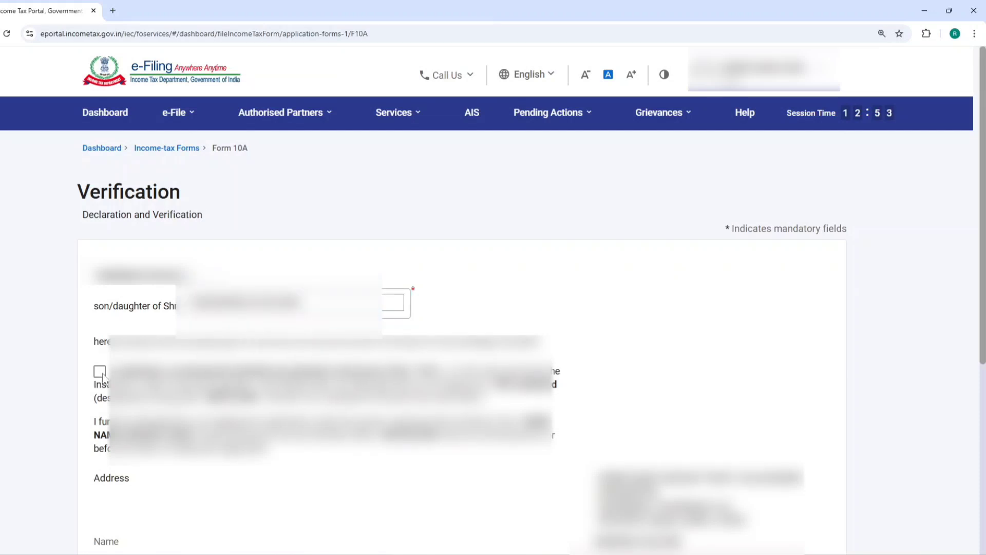
Fill in the place, accept the declaration, and save the Verification section.
scroll(101, 379, down, 3)
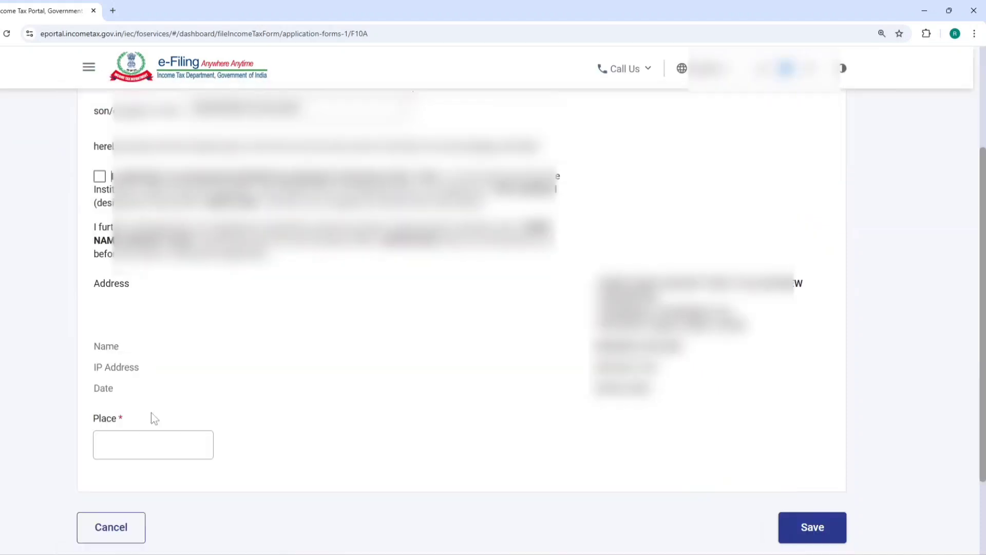
click(176, 445)
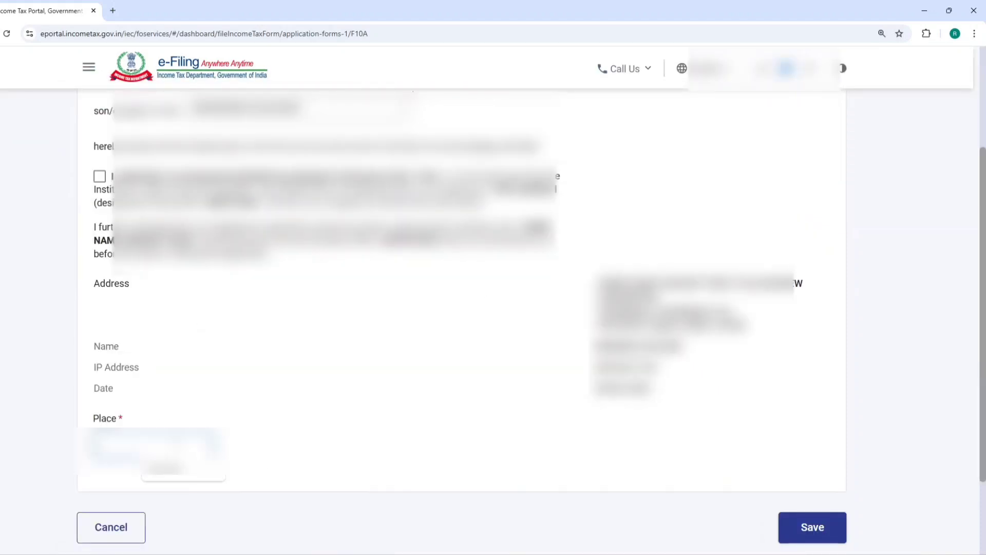
click(172, 472)
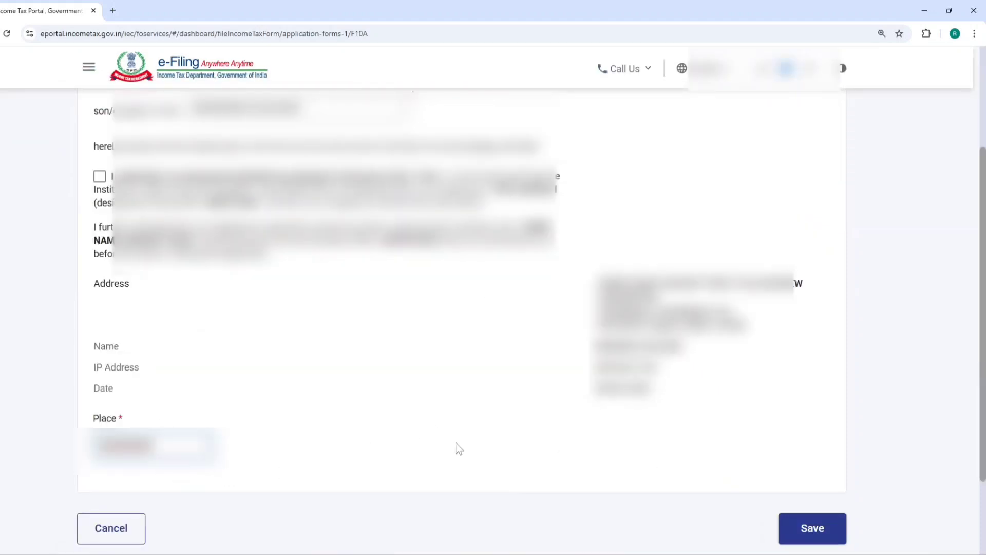
click(100, 178)
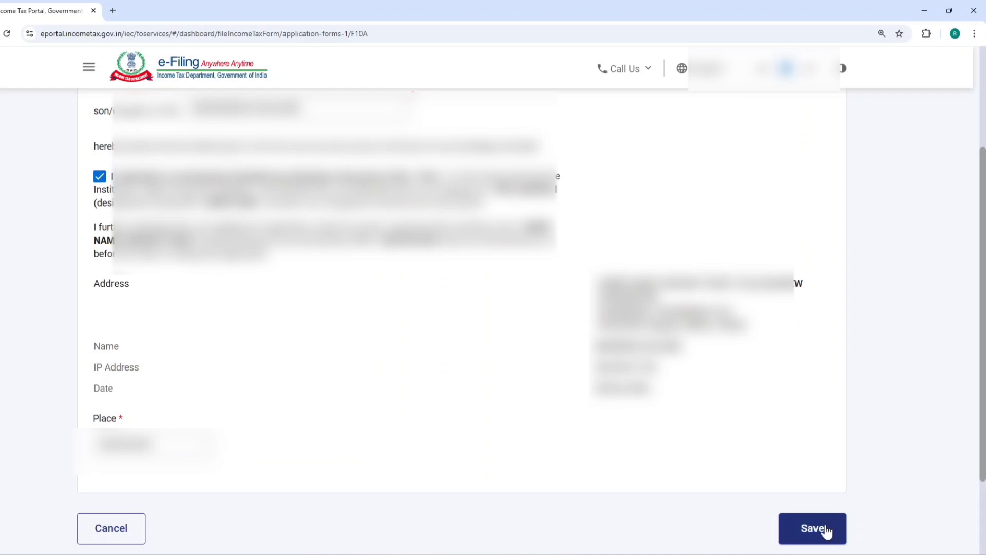
click(812, 529)
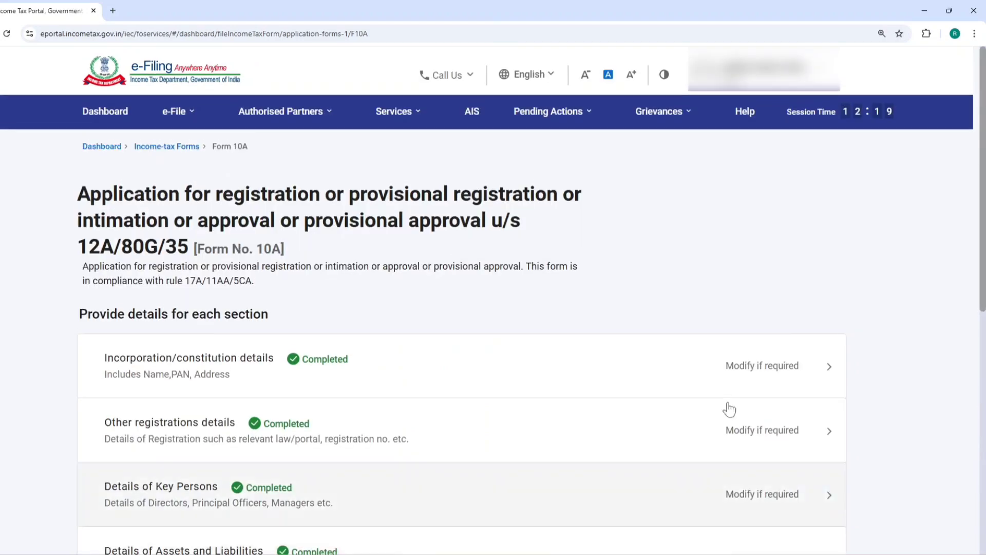
Open the Attachments section and review the requirements for the trust instrument, the creation document, and the registration with the Registrar.
scroll(398, 405, down, 8)
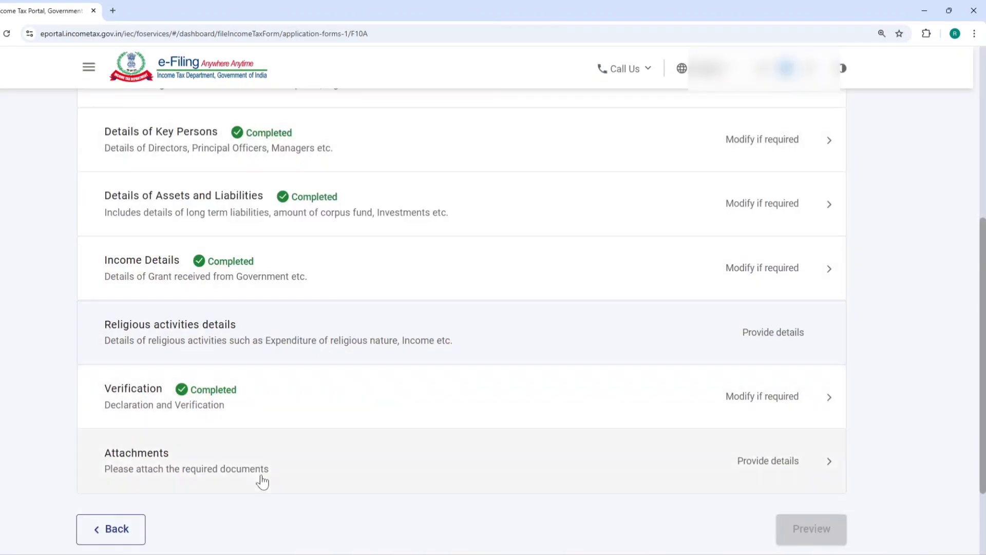
click(195, 473)
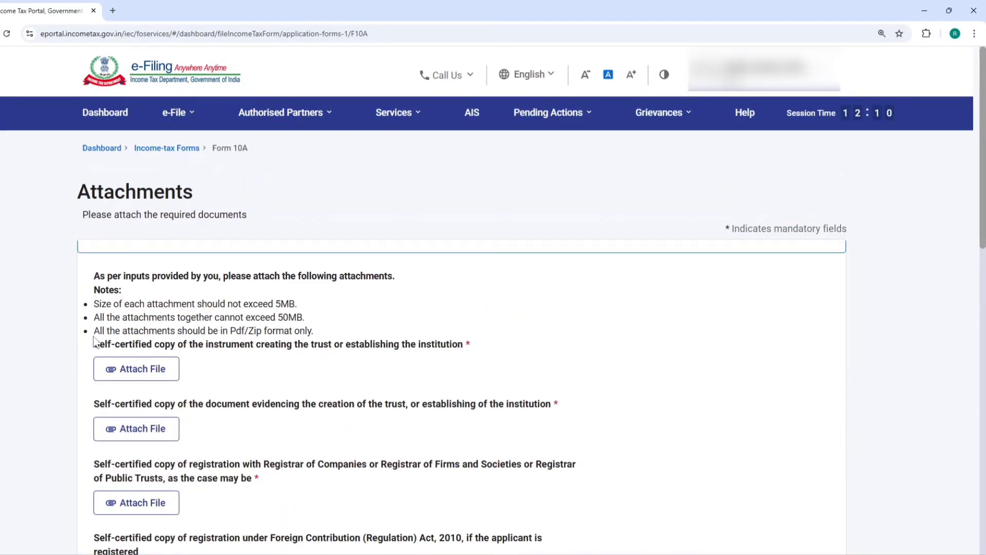
drag(89, 352, 240, 366)
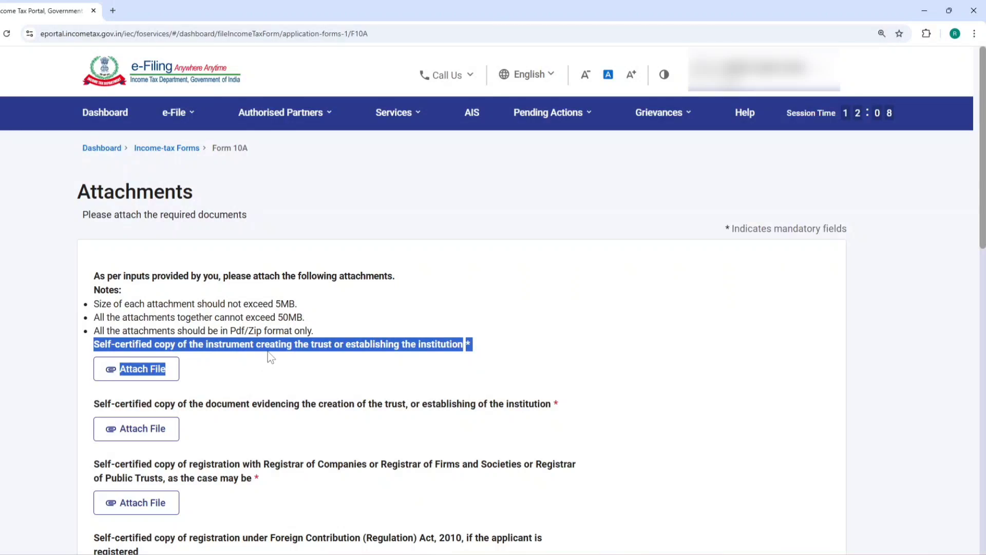
click(267, 351)
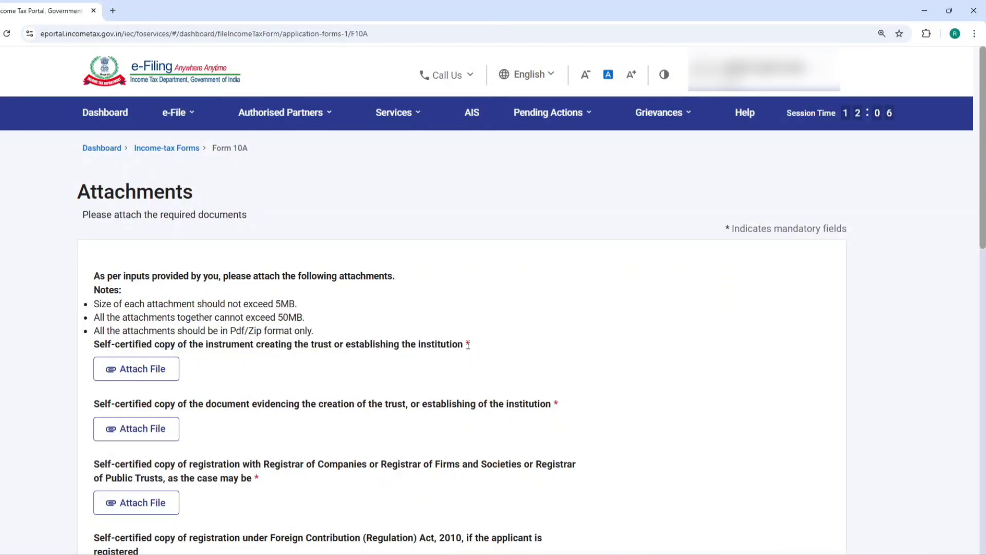
drag(465, 345, 479, 344)
scroll(294, 347, down, 2)
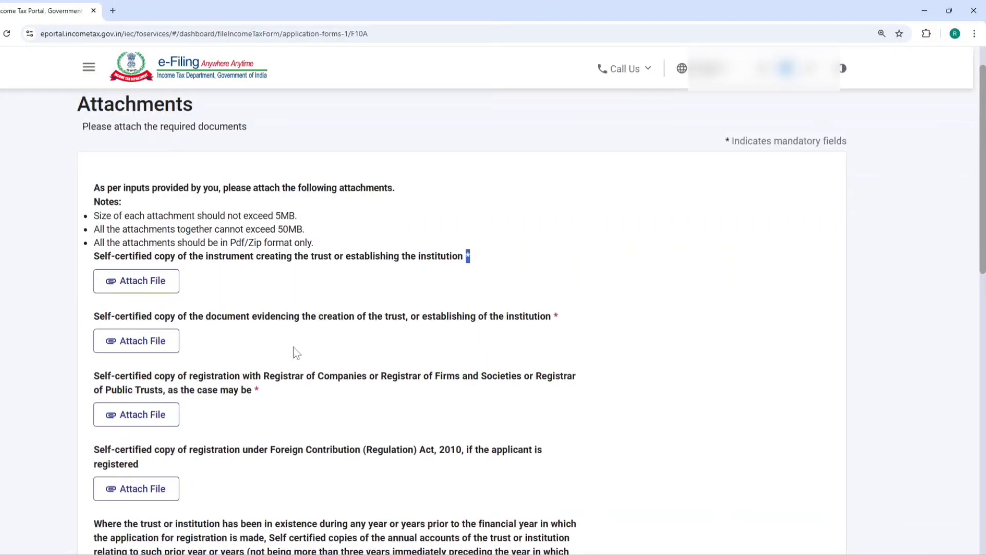
drag(322, 317, 404, 320)
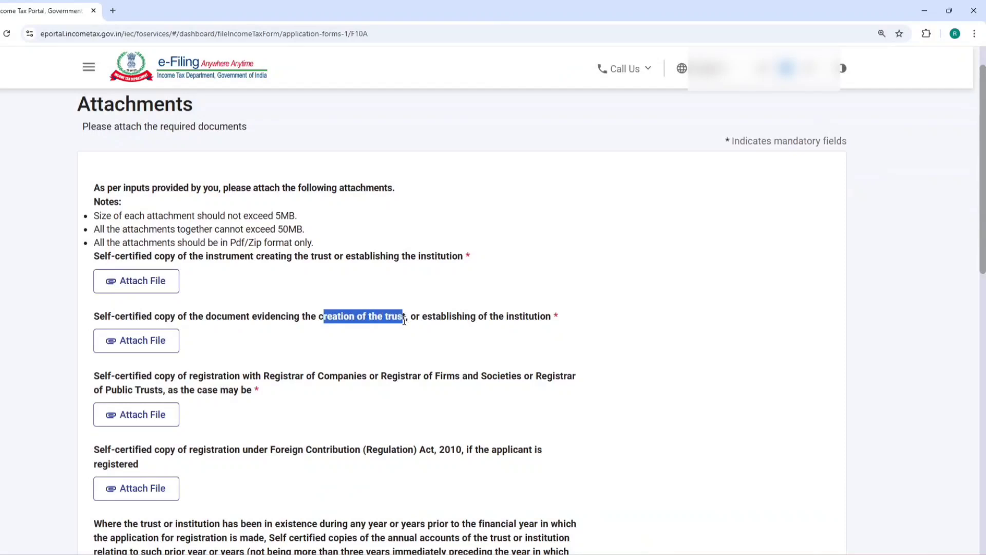
drag(554, 322, 582, 311)
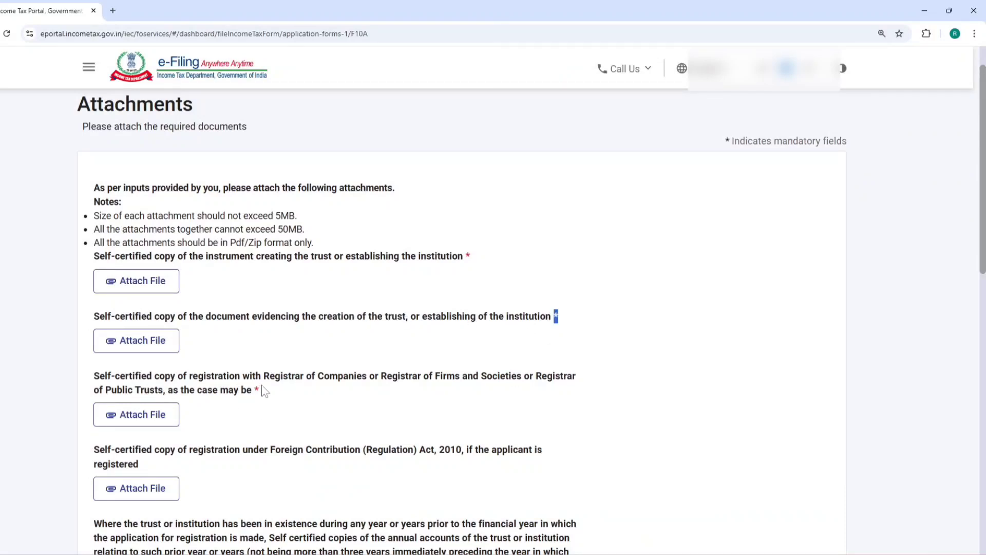
drag(264, 376, 412, 385)
click(434, 406)
drag(253, 389, 269, 375)
scroll(261, 291, down, 3)
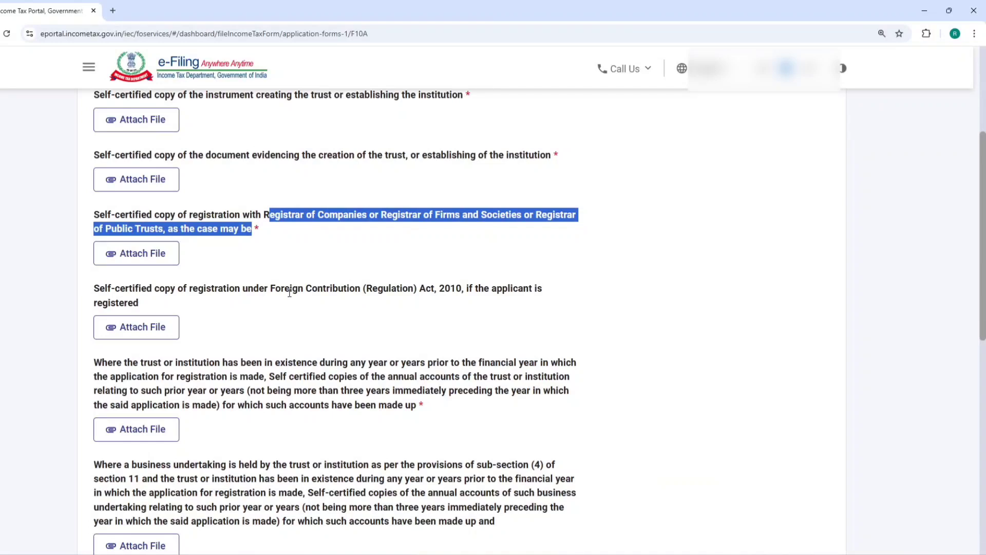
Review the remaining attachment requirements, from the Foreign Contribution registration and prior-year annual accounts to the audit report, rejection order and other relevant documents.
drag(289, 293, 510, 300)
click(272, 316)
scroll(246, 318, down, 2)
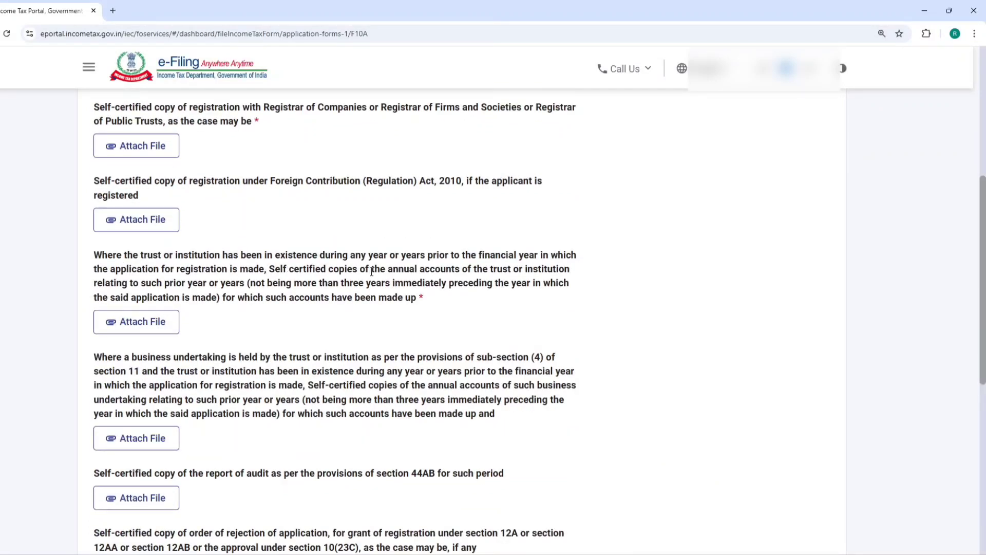
drag(390, 256, 582, 266)
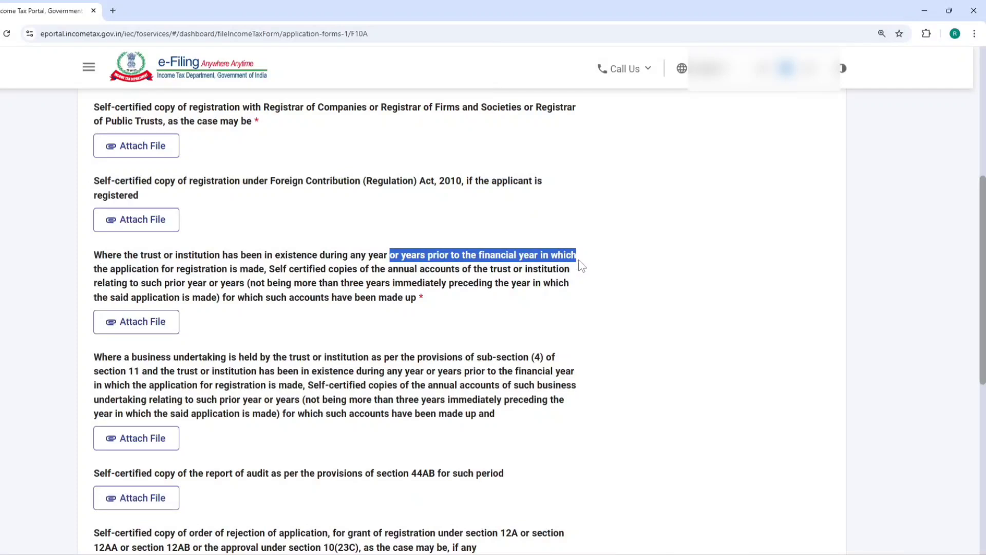
click(498, 322)
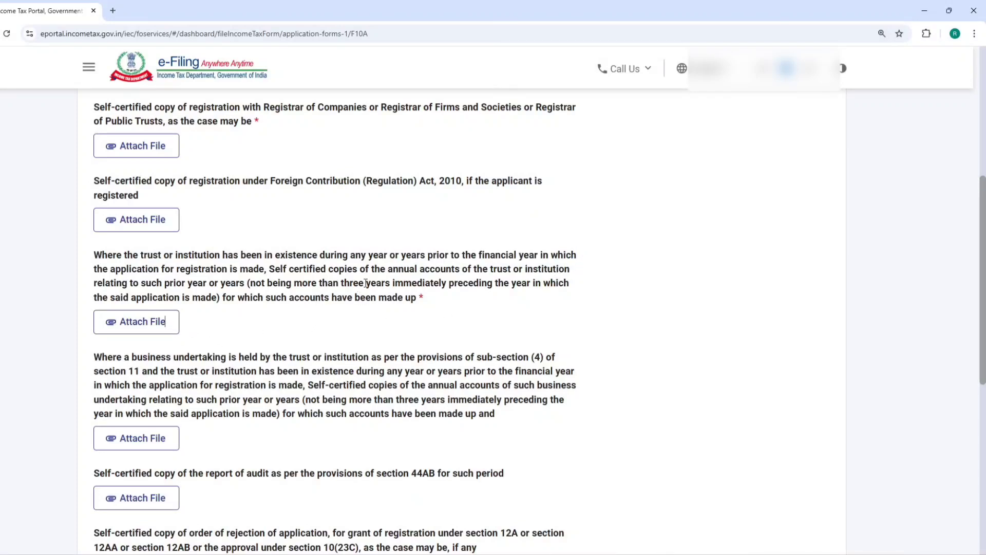
drag(341, 283, 543, 286)
scroll(332, 310, down, 2)
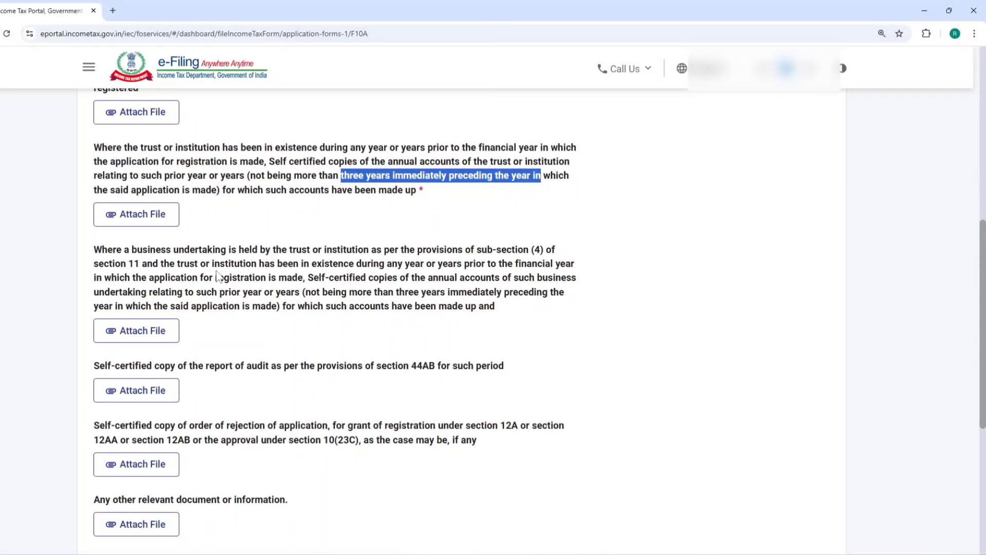
scroll(299, 297, down, 1)
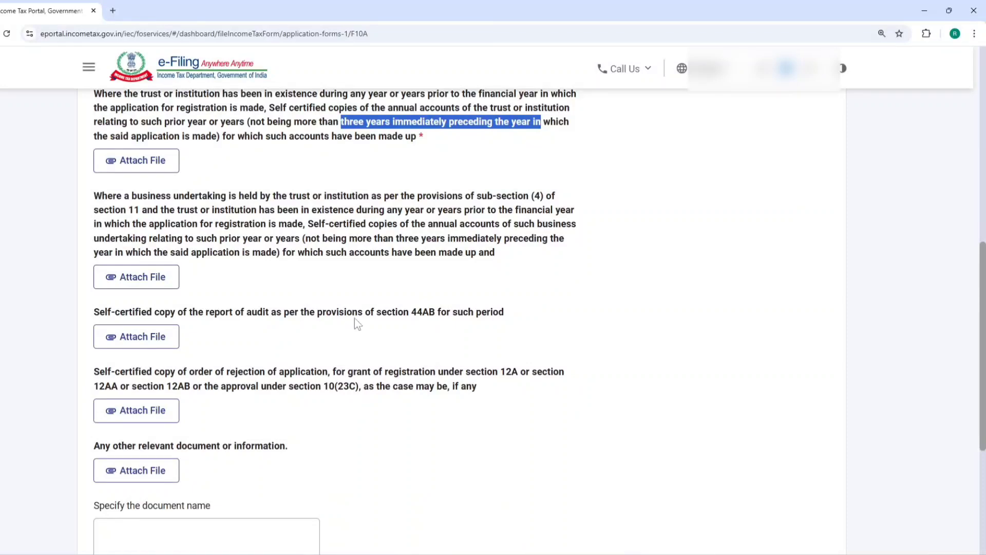
drag(404, 309, 505, 312)
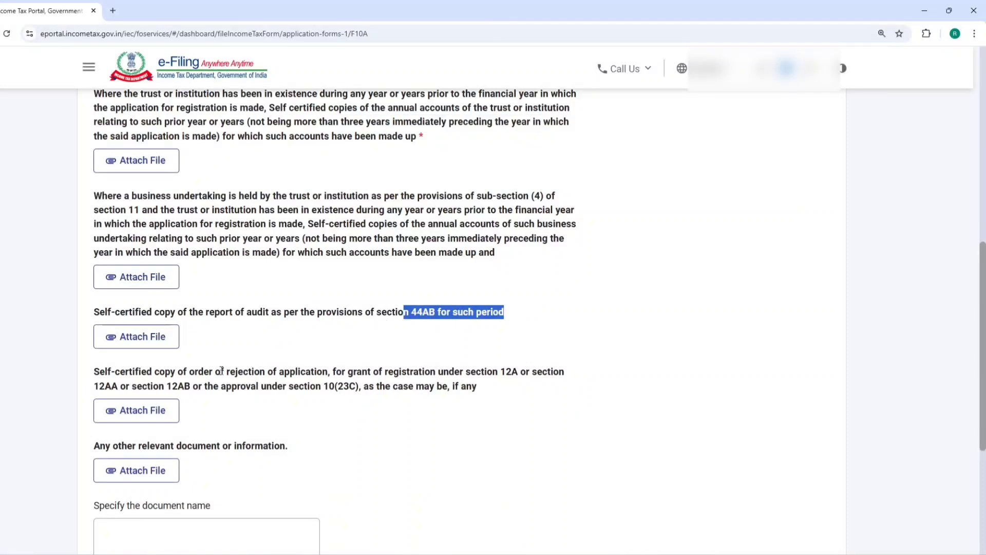
drag(221, 371, 419, 384)
scroll(110, 446, down, 1)
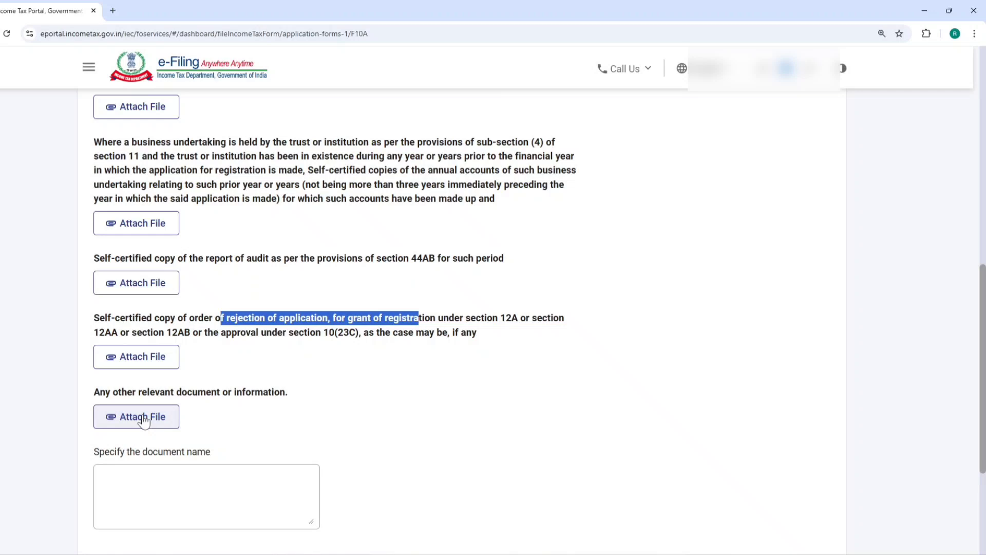
scroll(622, 311, down, 4)
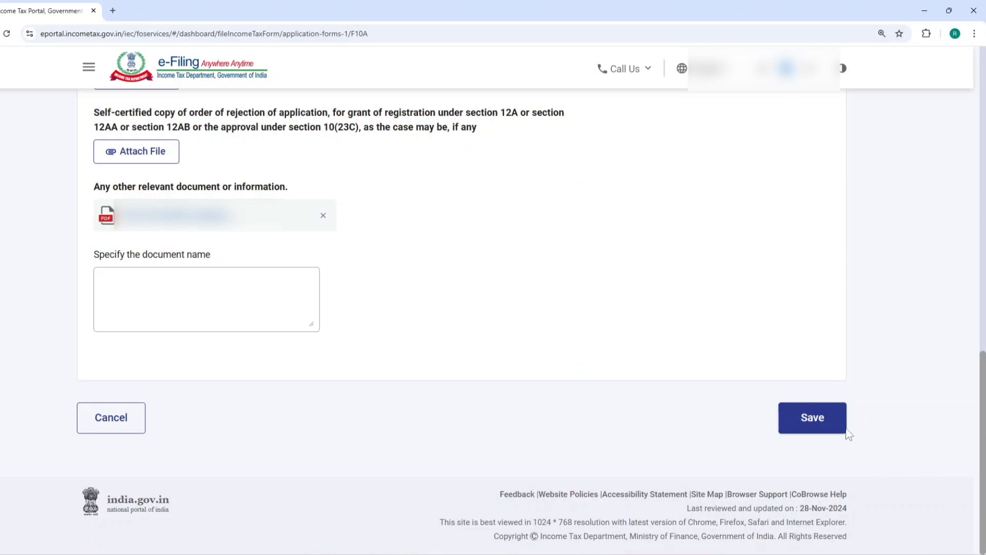
Attach deed.pdf as the self-certified copy of the prior-year annual accounts and save the Attachments section.
click(813, 418)
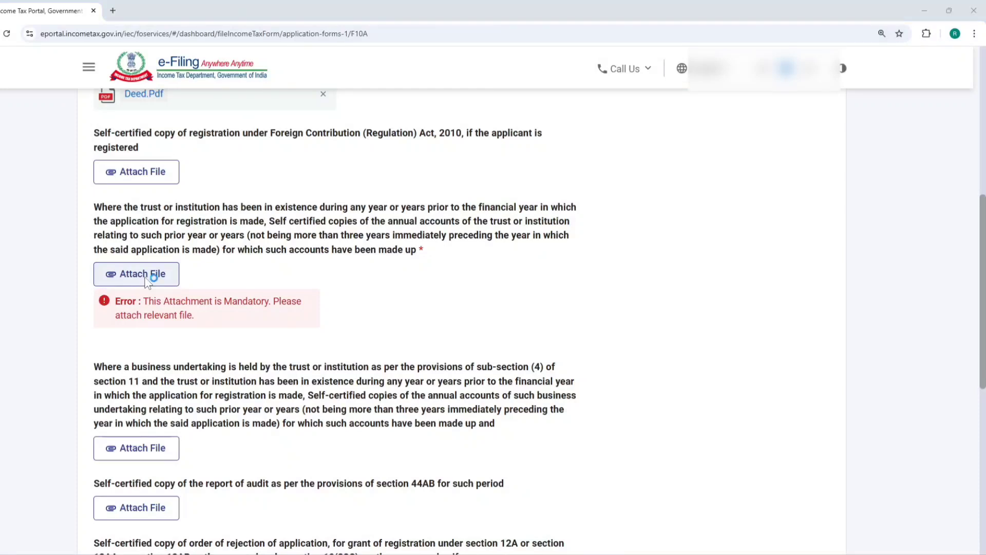
click(165, 172)
click(113, 130)
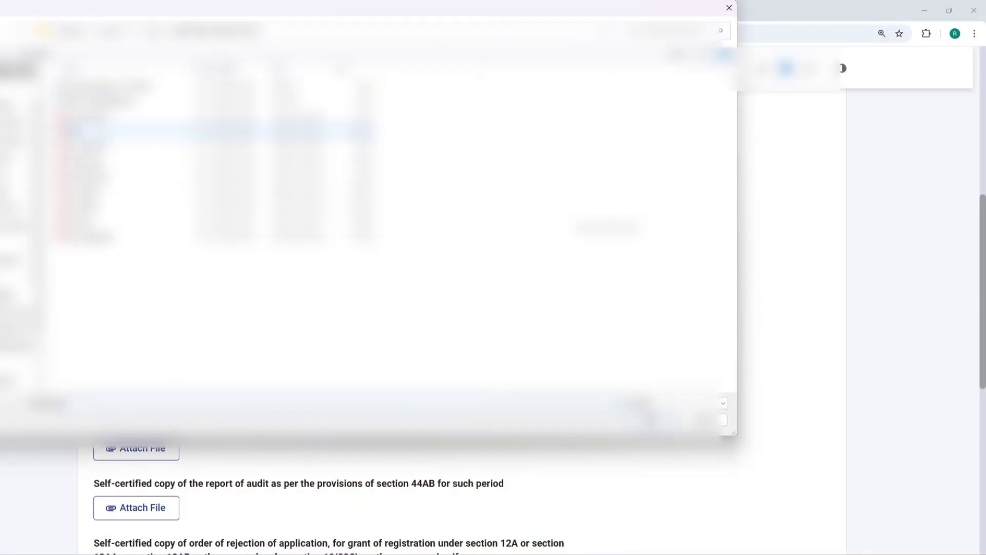
key(Return)
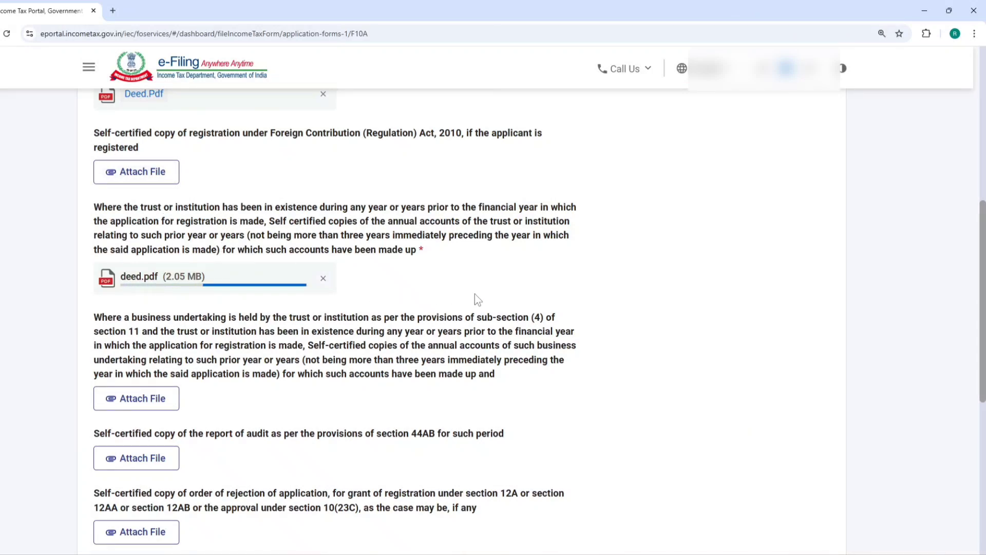
scroll(619, 309, down, 7)
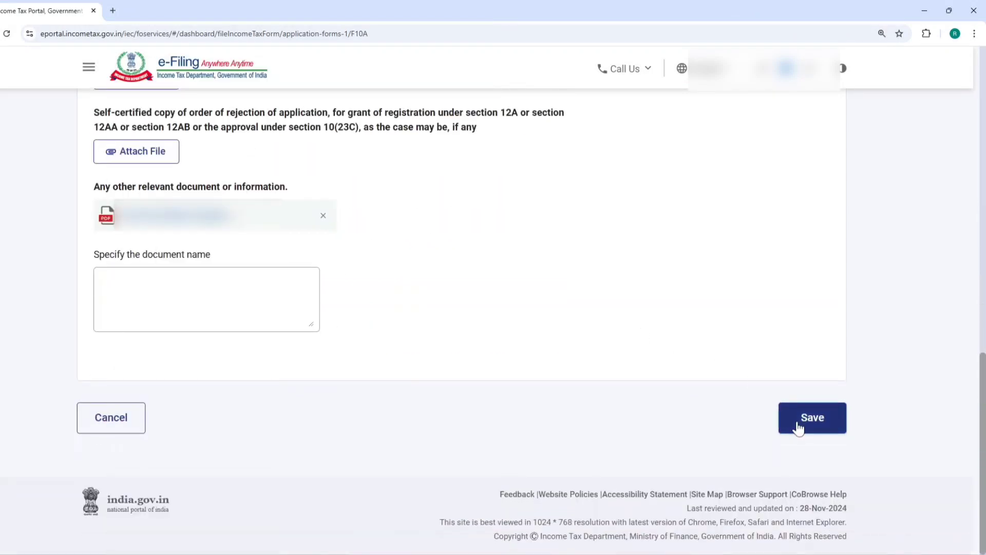
click(798, 428)
Preview the completed Form 10A through to its end and confirm proceeding to e-verification.
scroll(418, 357, down, 5)
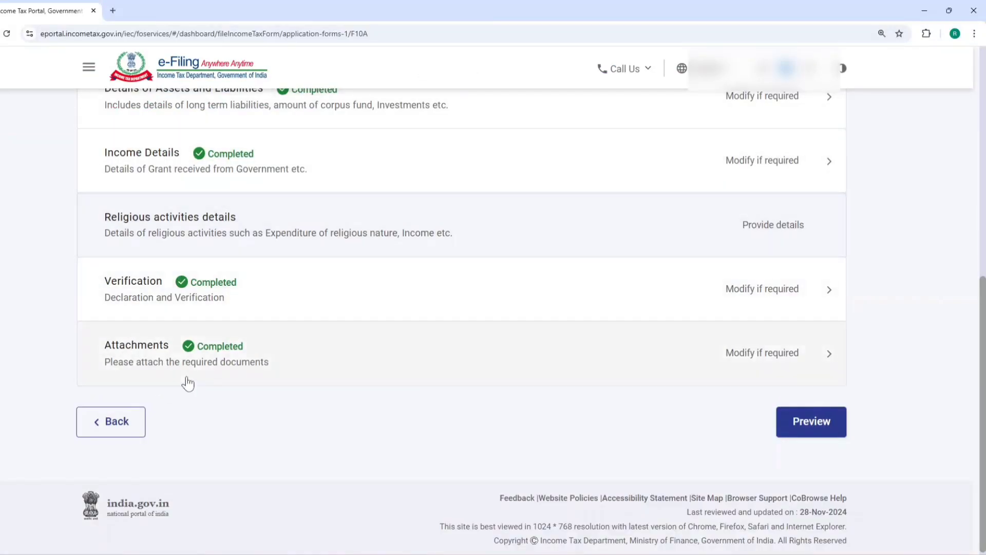
click(809, 423)
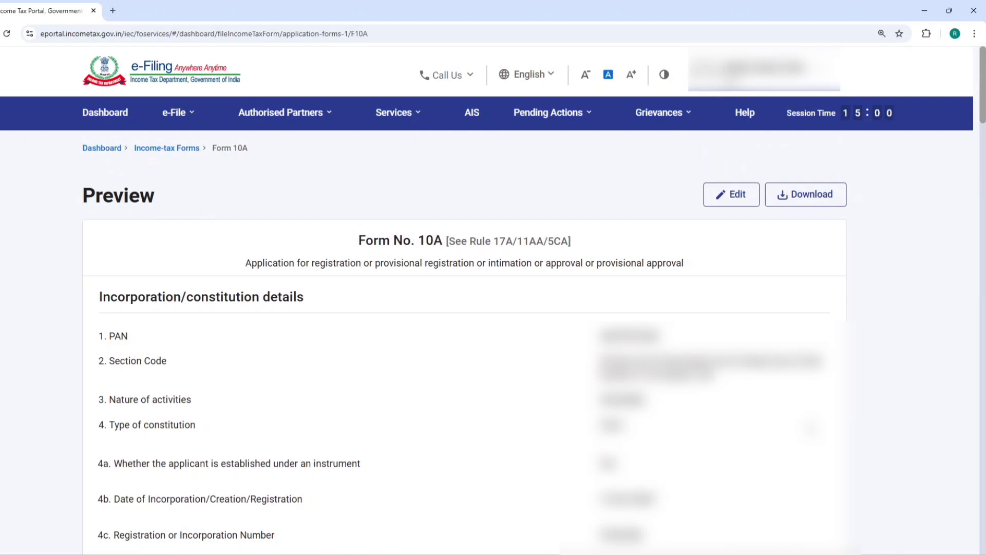
scroll(456, 331, down, 10)
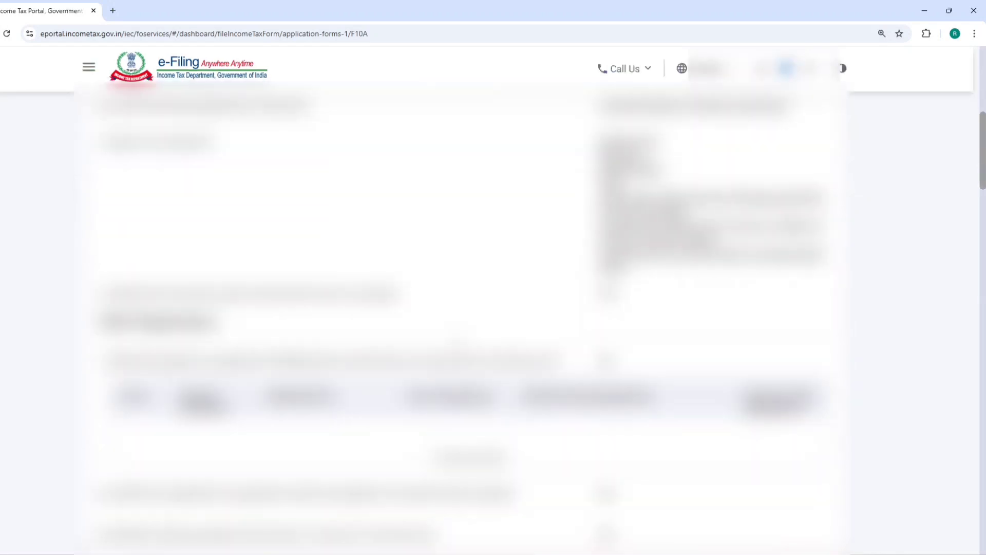
scroll(456, 331, down, 10)
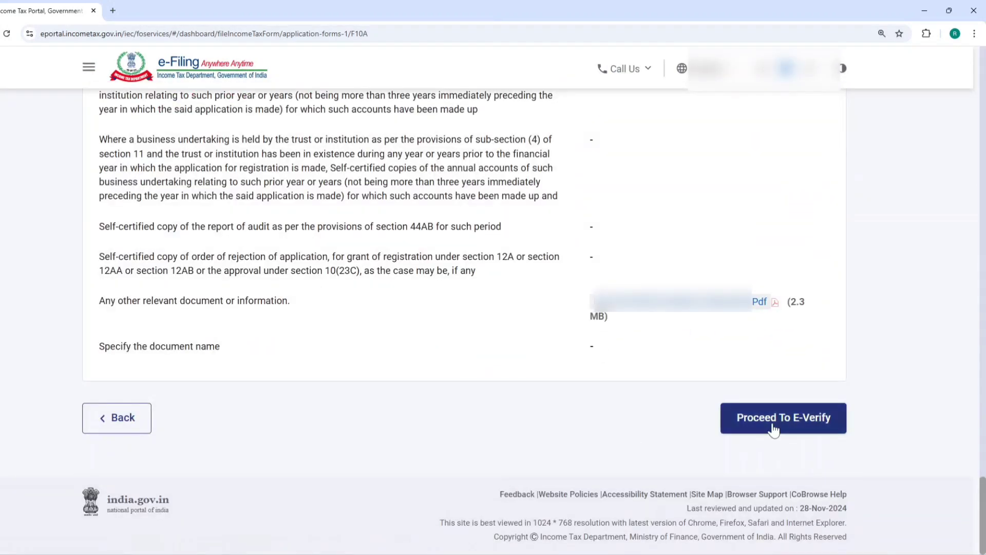
click(774, 426)
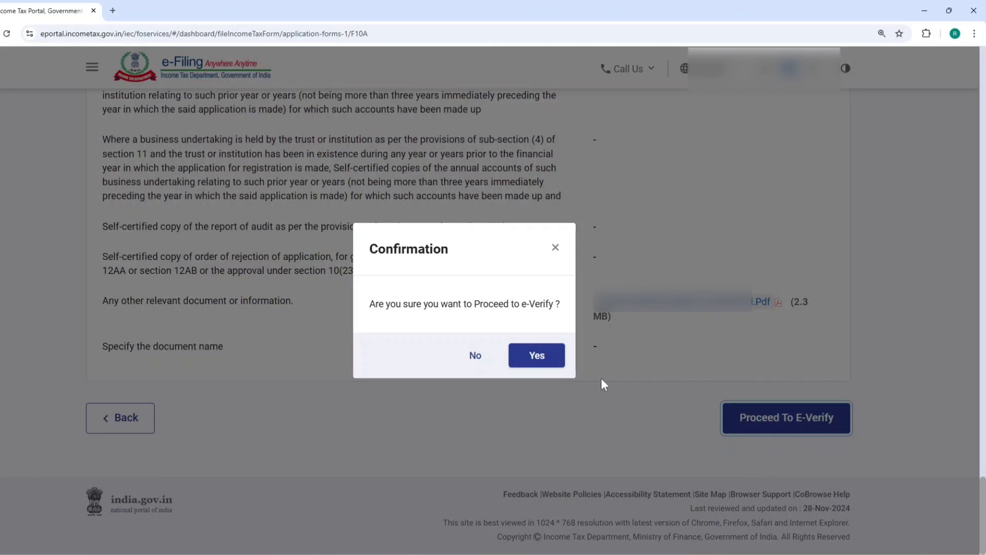
click(547, 355)
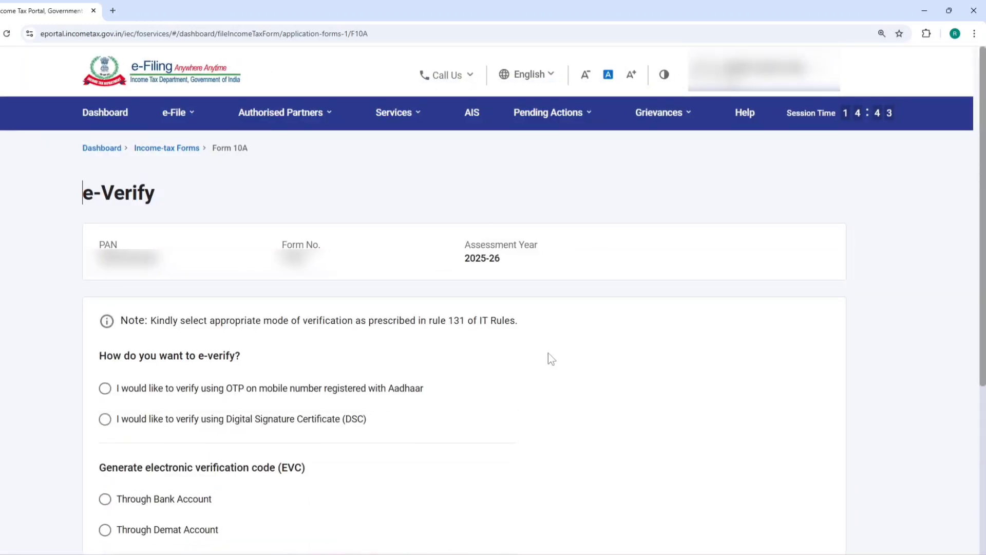
Choose verification by OTP on the Aadhaar-registered mobile number, agree to validate the Aadhaar details, and generate the OTP.
click(105, 389)
scroll(286, 330, down, 4)
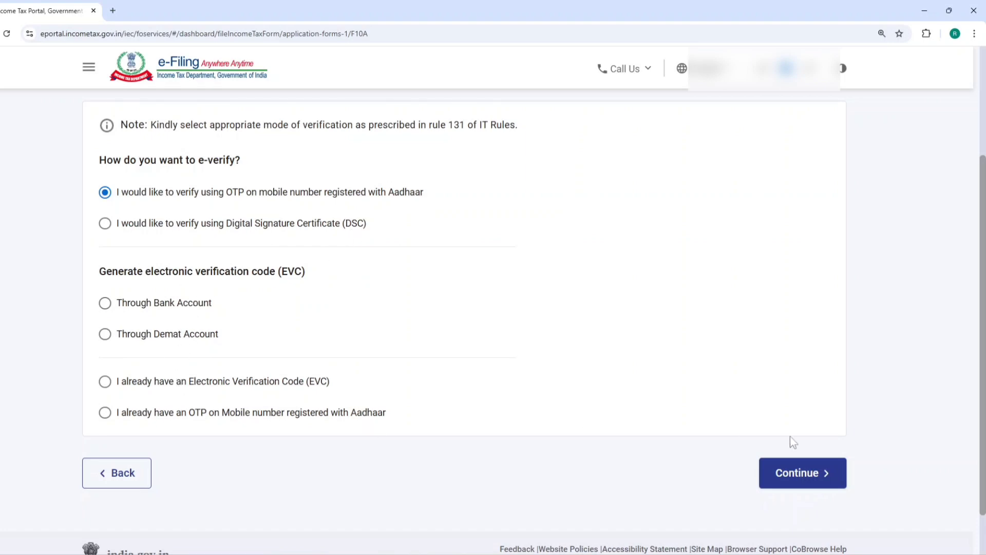
click(799, 470)
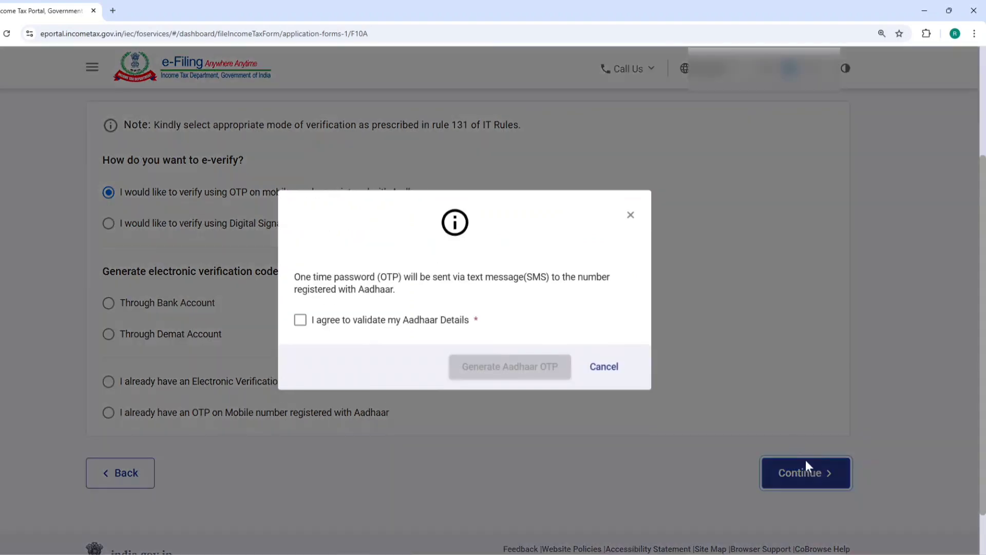
click(301, 333)
click(504, 390)
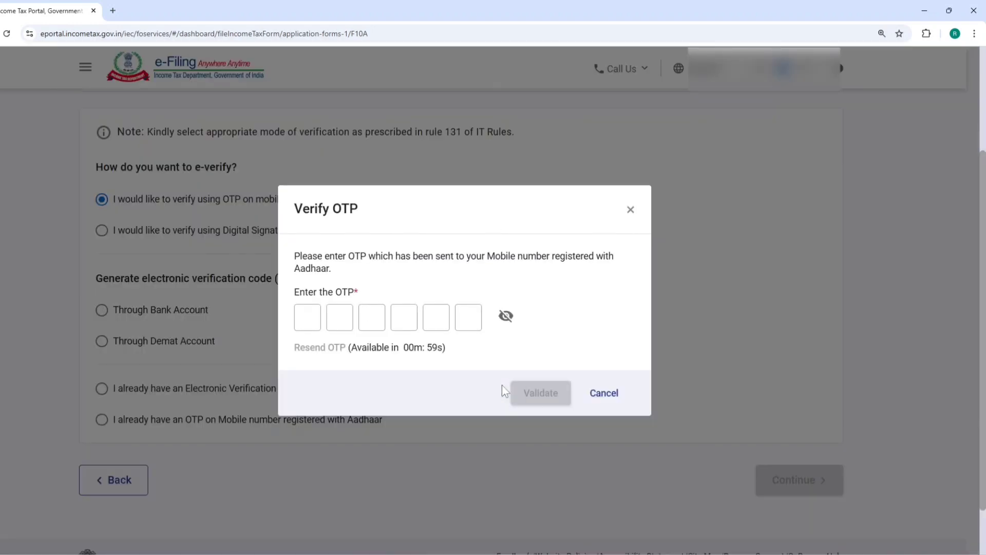
Enter the Aadhaar OTP with its digits shown, validate it, and confirm the submission of Form 10A.
scroll(521, 328, down, 2)
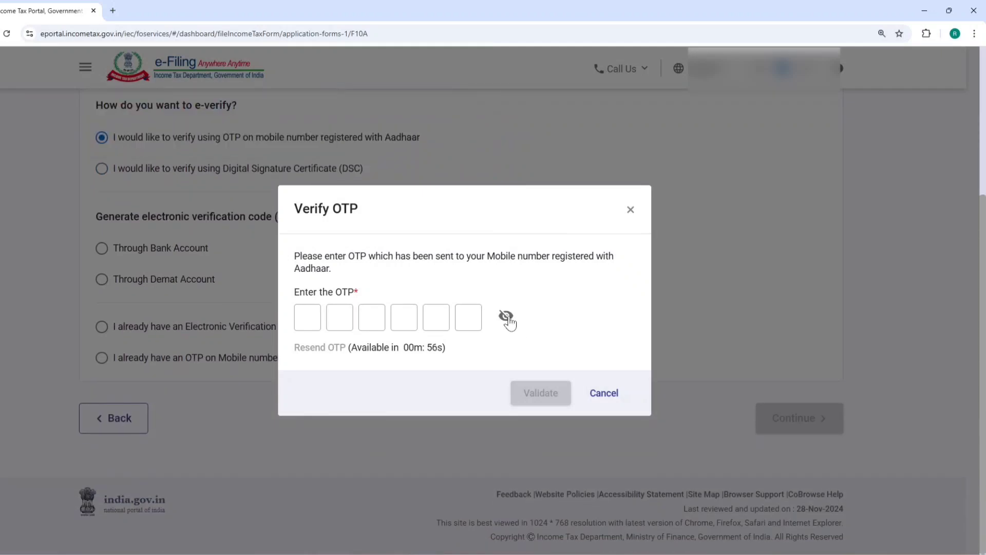
click(506, 316)
click(312, 323)
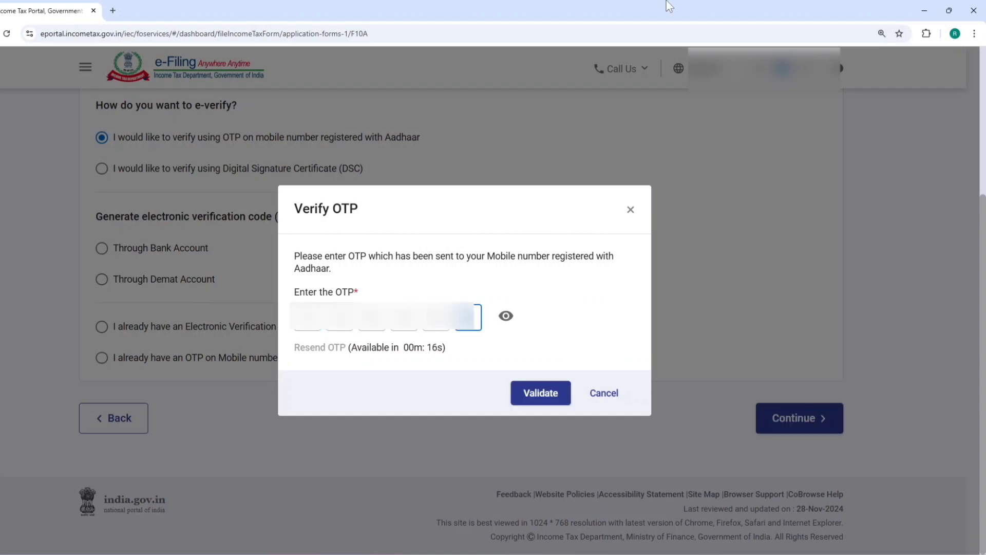
click(547, 398)
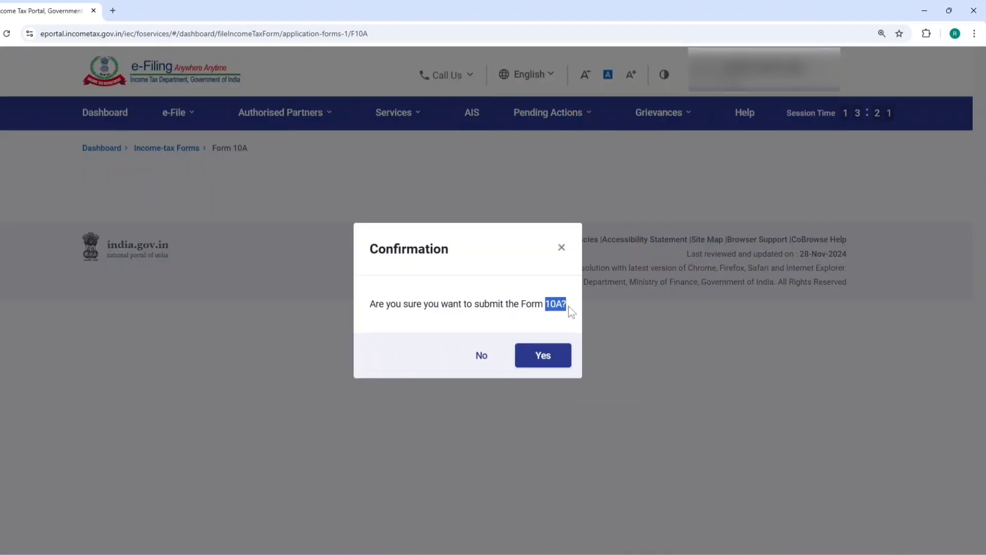
click(543, 361)
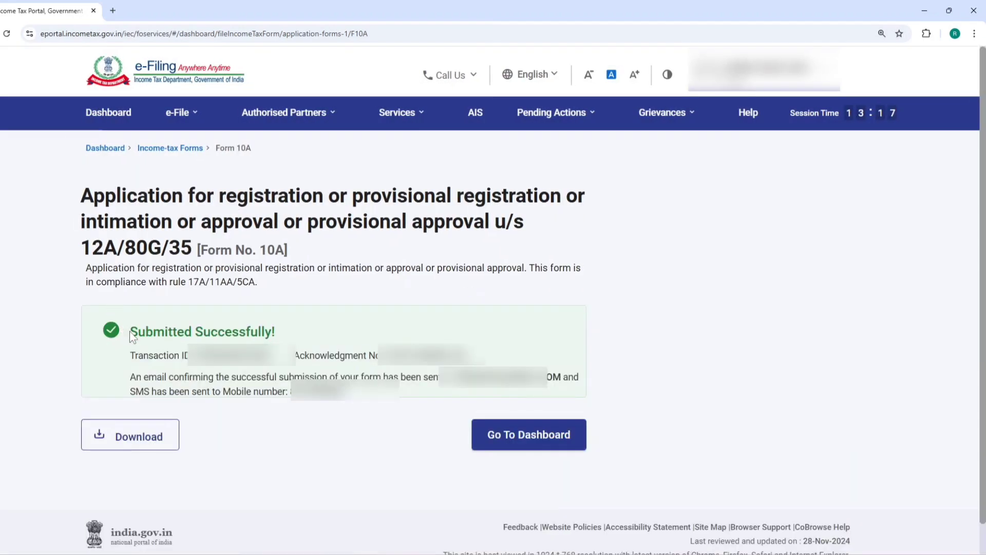
Check the submission message together with its transaction ID and acknowledgment number.
triple_click(130, 331)
double_click(234, 355)
double_click(426, 356)
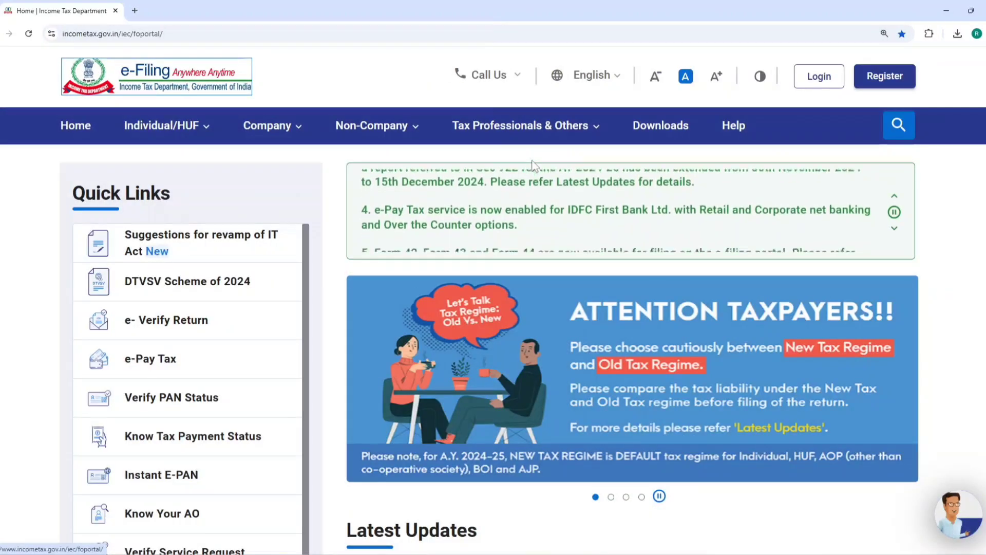
Open the e-Filing login page and submit the trust's user ID.
click(818, 76)
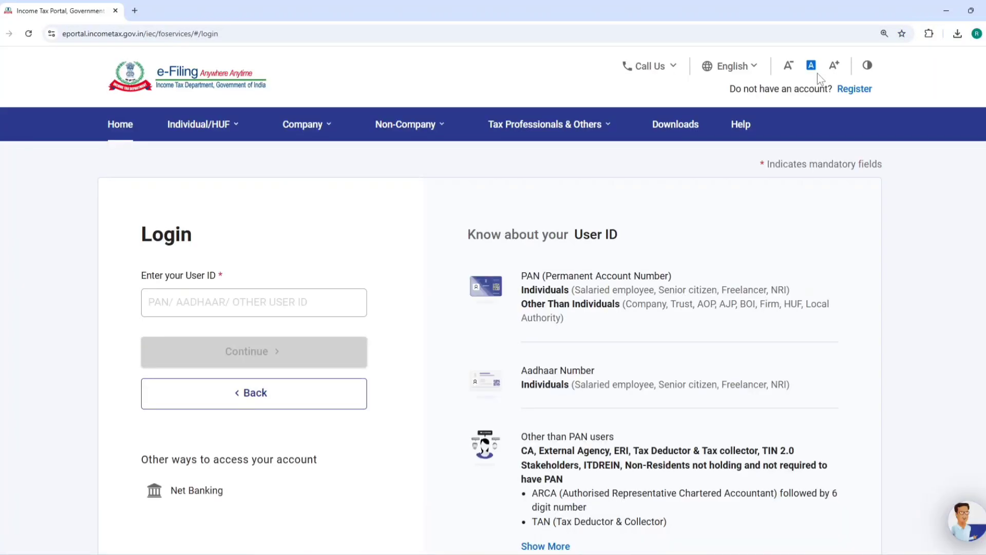
click(233, 298)
key(ctrl+v)
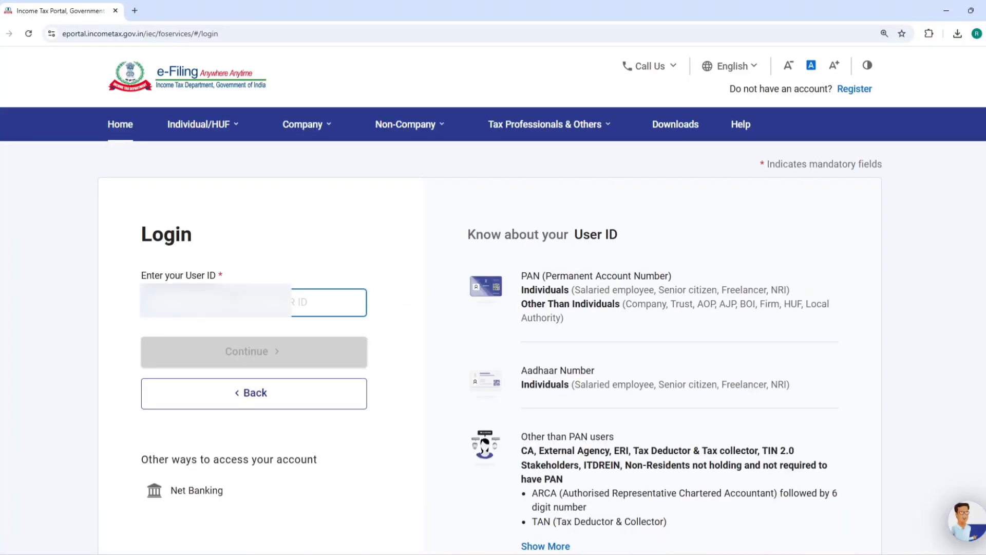
click(226, 359)
Confirm the secure access message, enter the account password, and log in.
click(148, 356)
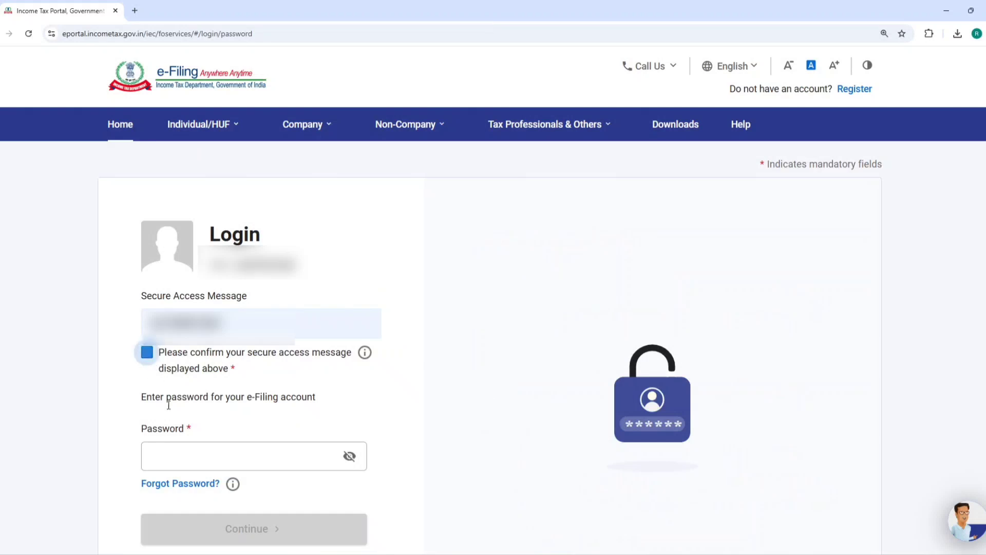
click(184, 451)
text(********)
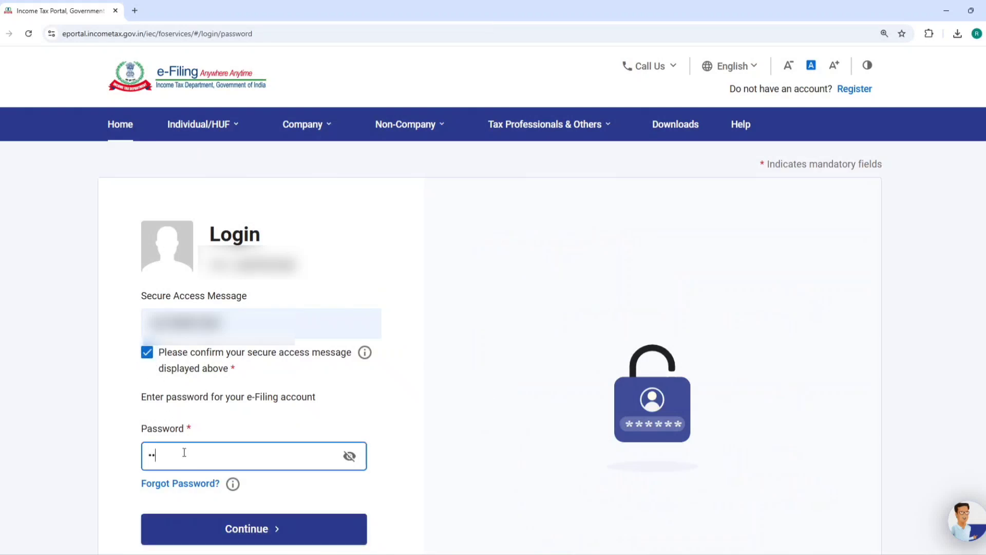
text(***)
click(211, 540)
Go to View Filed Forms under Income Tax Forms and open the list of Form 10A filings.
mouse_move(517, 128)
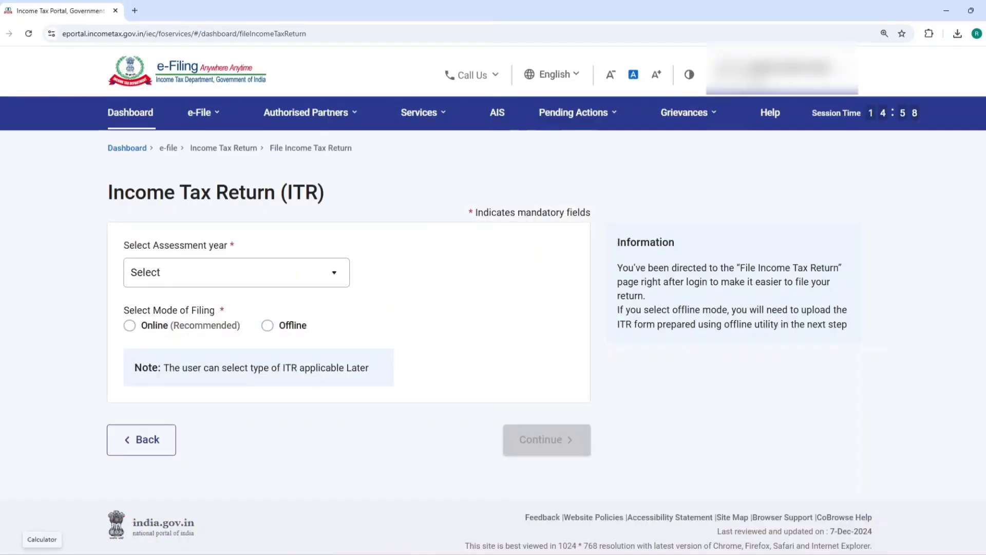
click(199, 112)
click(201, 111)
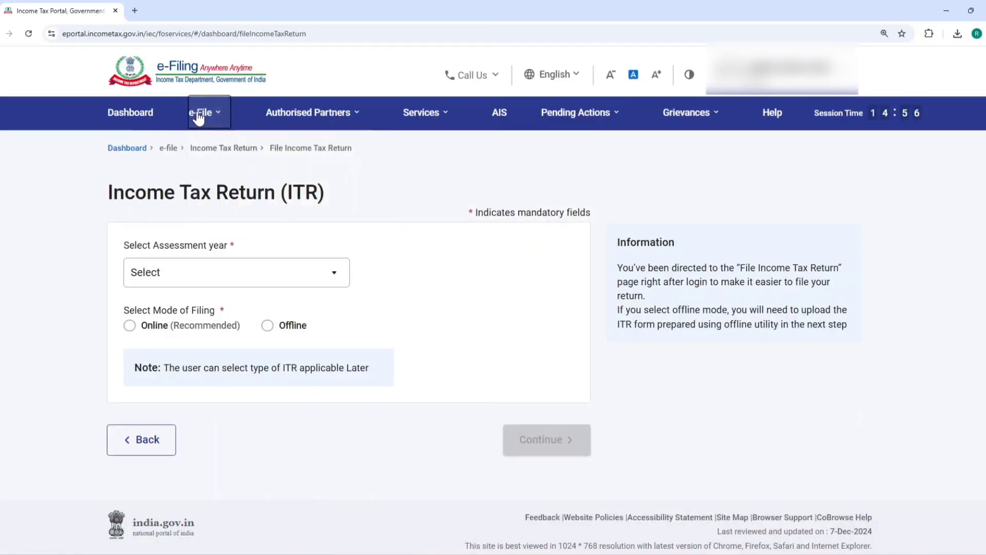
click(202, 111)
mouse_move(217, 158)
mouse_move(286, 185)
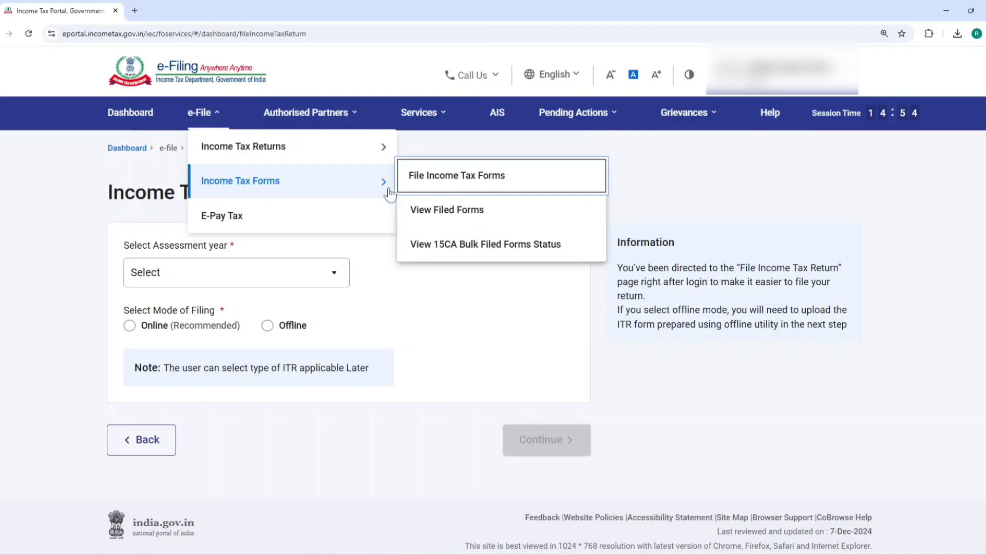
click(463, 220)
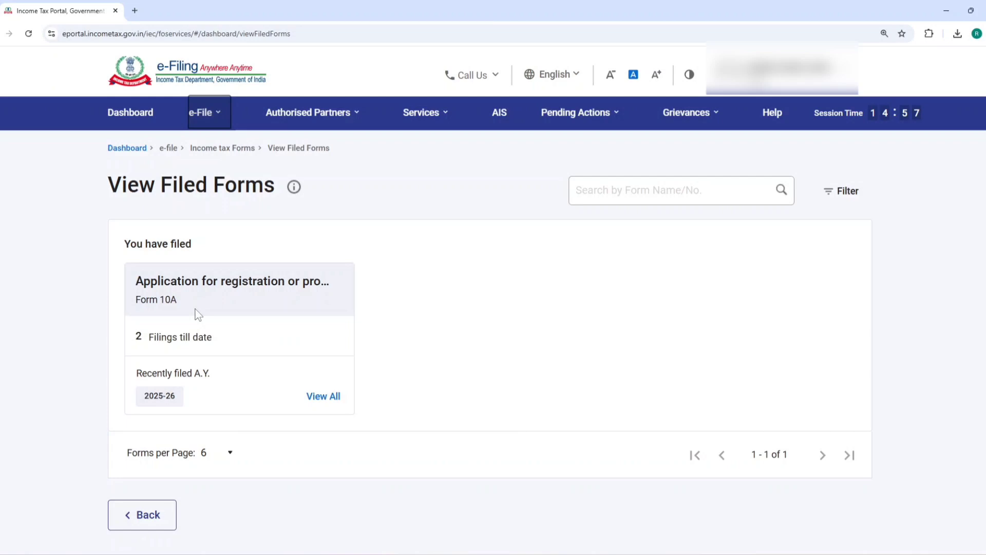
click(197, 313)
scroll(244, 317, down, 2)
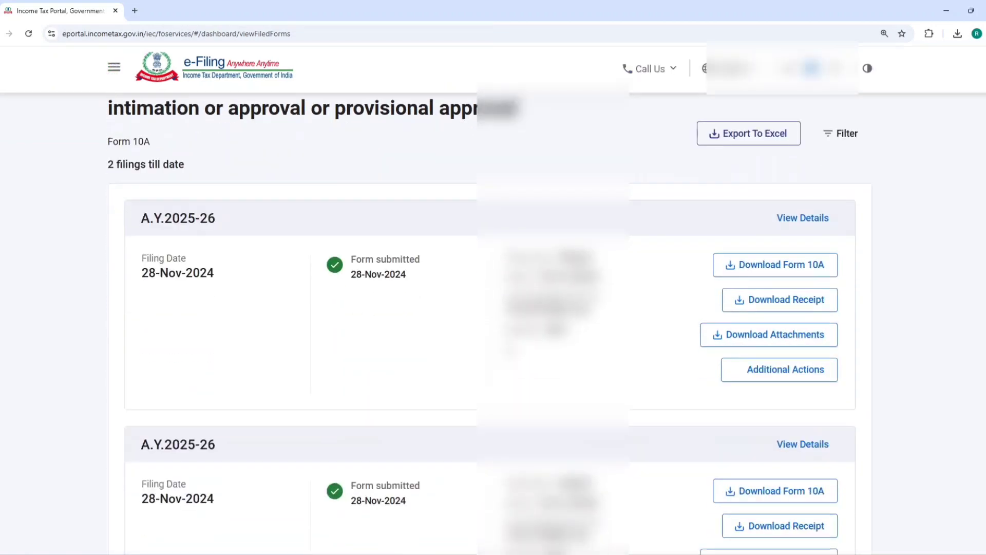
Show the additional actions of the second A.Y. 2025-26 filing and save its Form 10AC to the Downloads folder.
scroll(392, 315, down, 3)
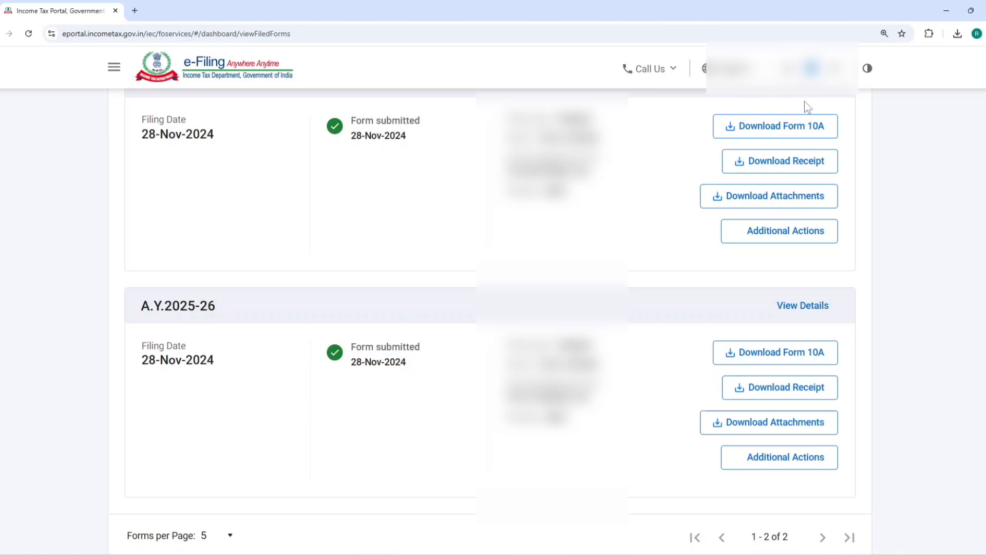
click(790, 469)
scroll(792, 465, down, 2)
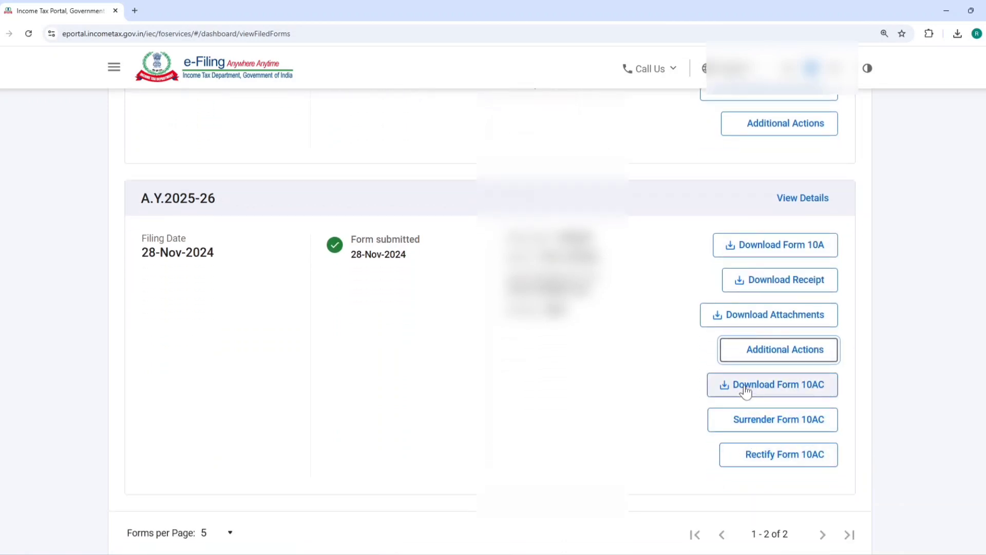
click(786, 390)
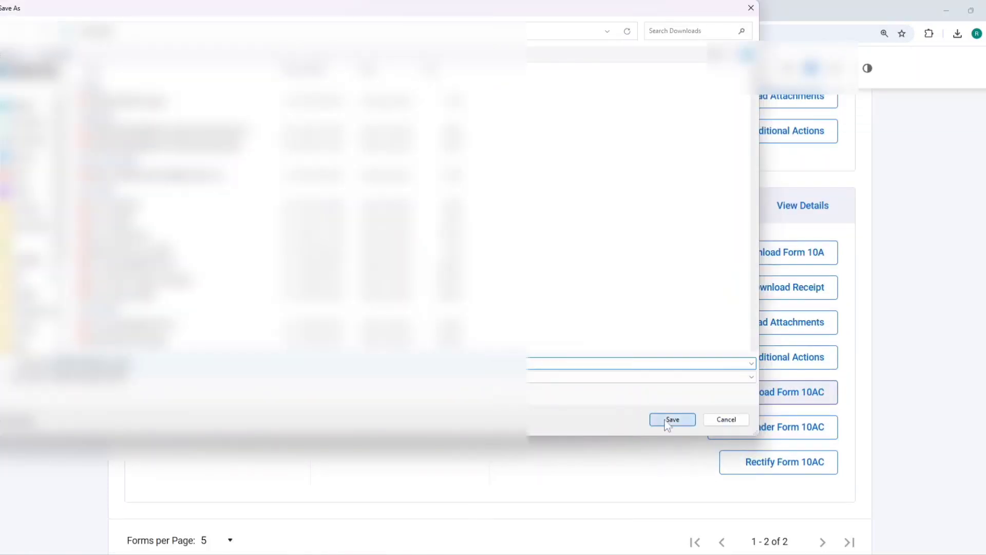
click(673, 419)
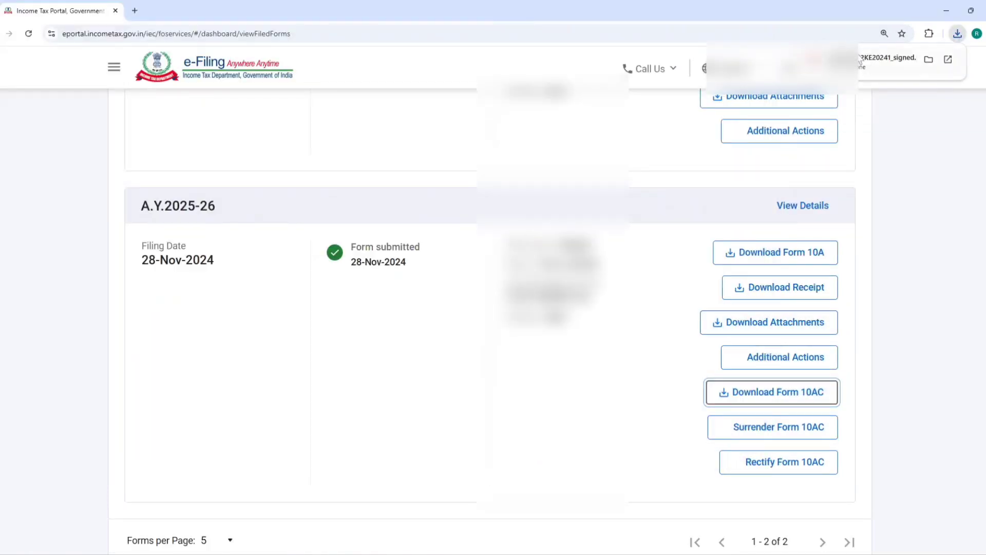
Open the downloaded Form 10AC PDF and enlarge it to 150%.
click(857, 59)
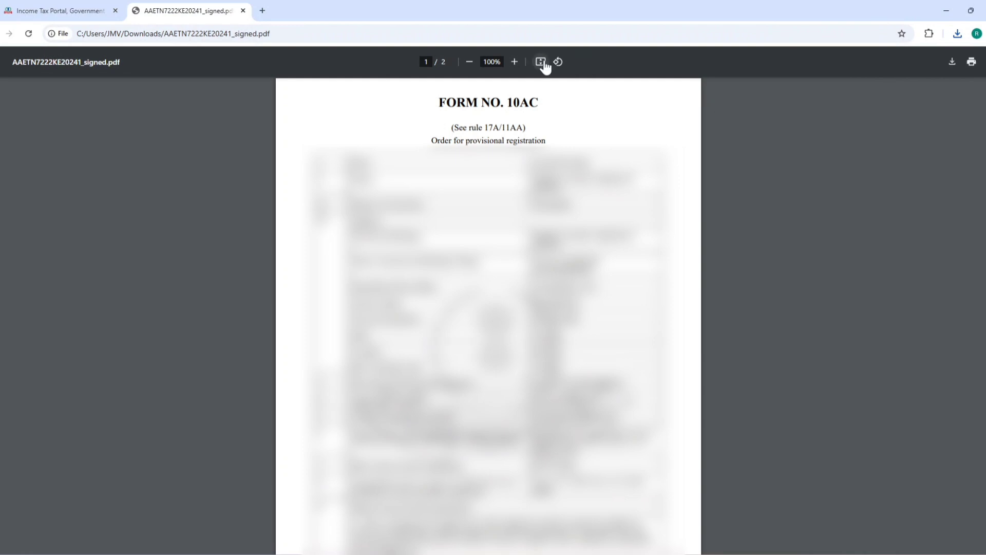
click(514, 61)
click(515, 62)
click(514, 61)
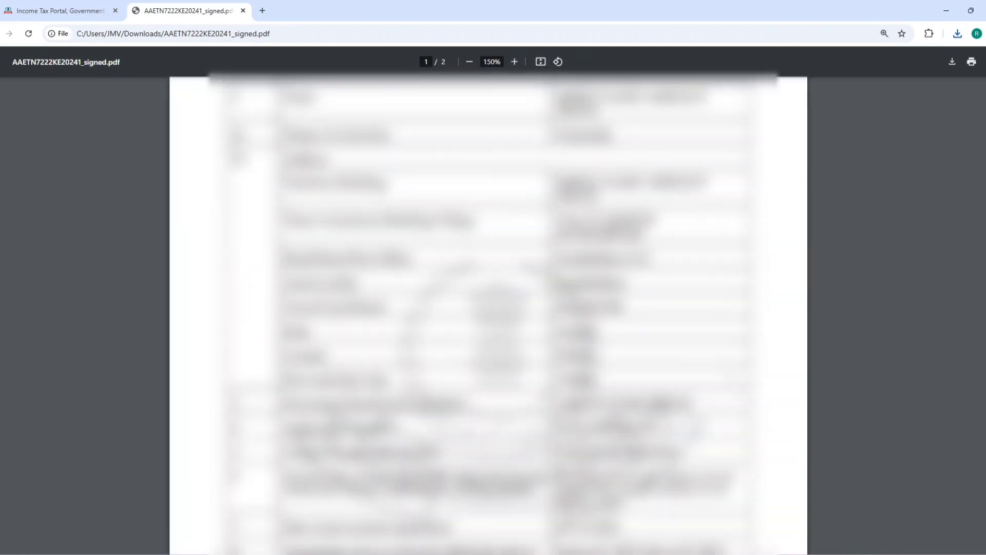
Examine the section granting provisional registration, the registration date, and the assessment years covered in the Form 10AC order.
scroll(488, 309, down, 7)
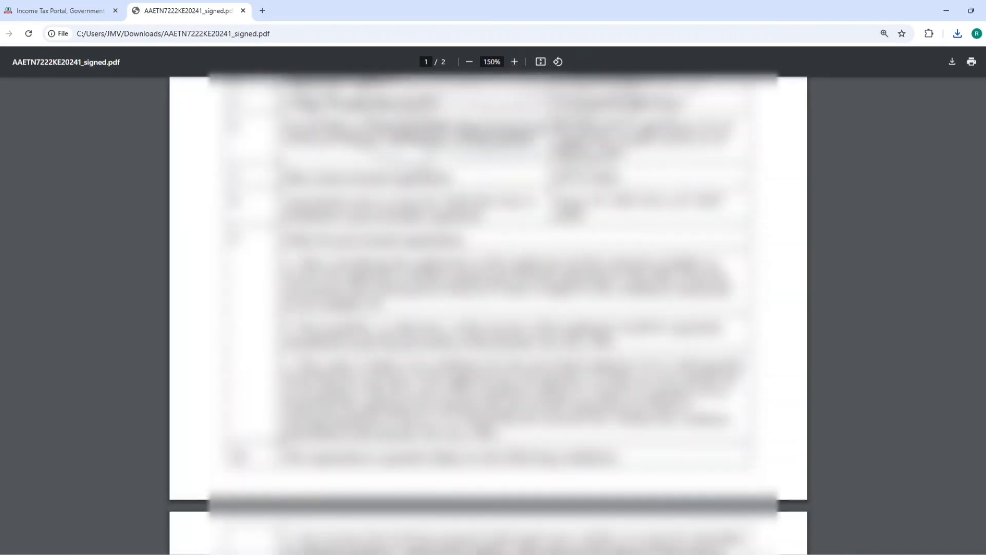
scroll(488, 308, up, 2)
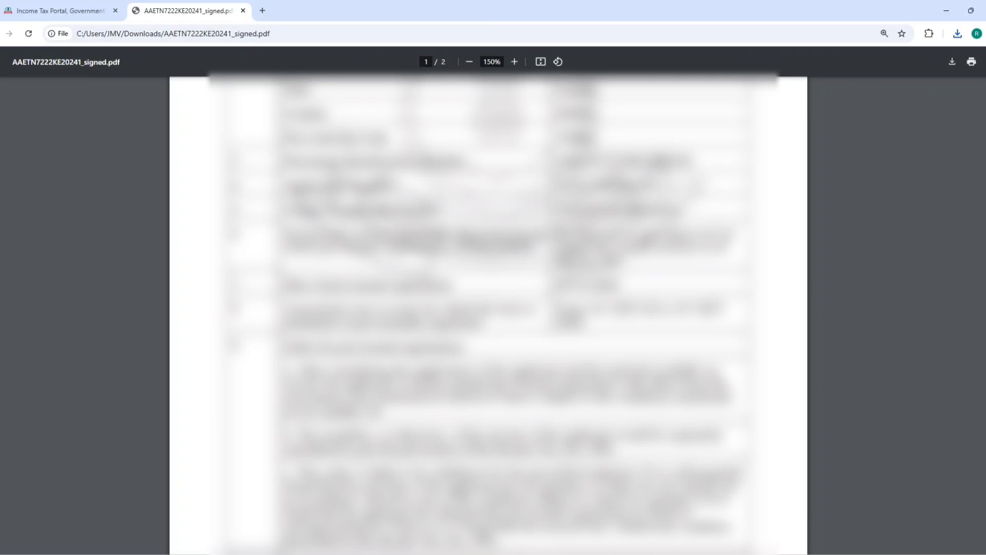
drag(626, 260, 557, 232)
click(634, 264)
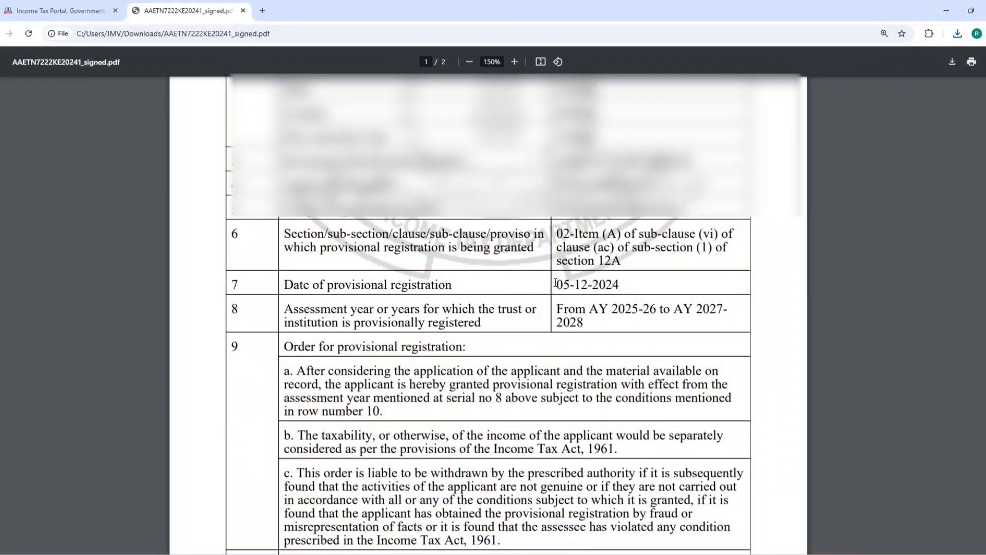
drag(556, 282, 648, 279)
click(648, 278)
drag(555, 283, 710, 317)
click(634, 282)
drag(656, 333, 584, 326)
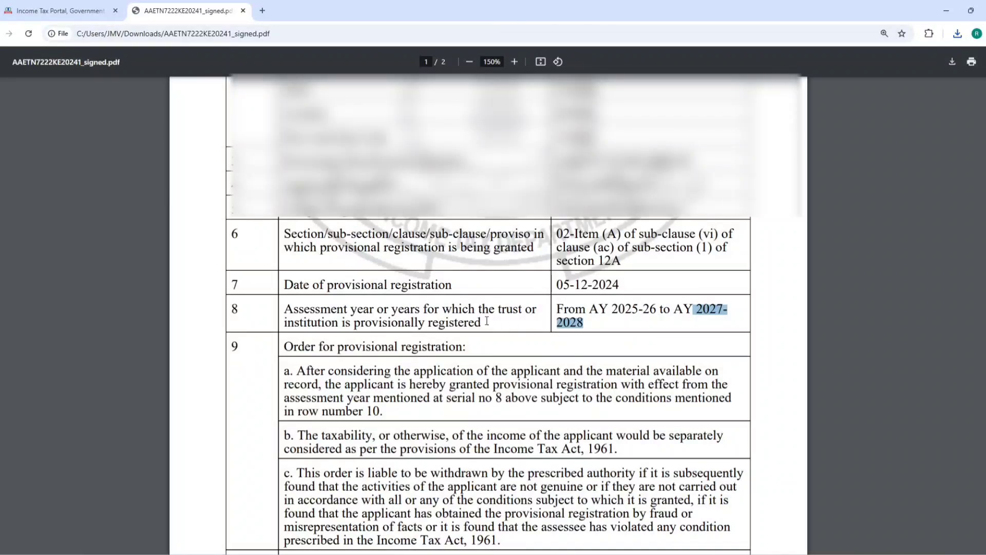
drag(479, 322, 491, 315)
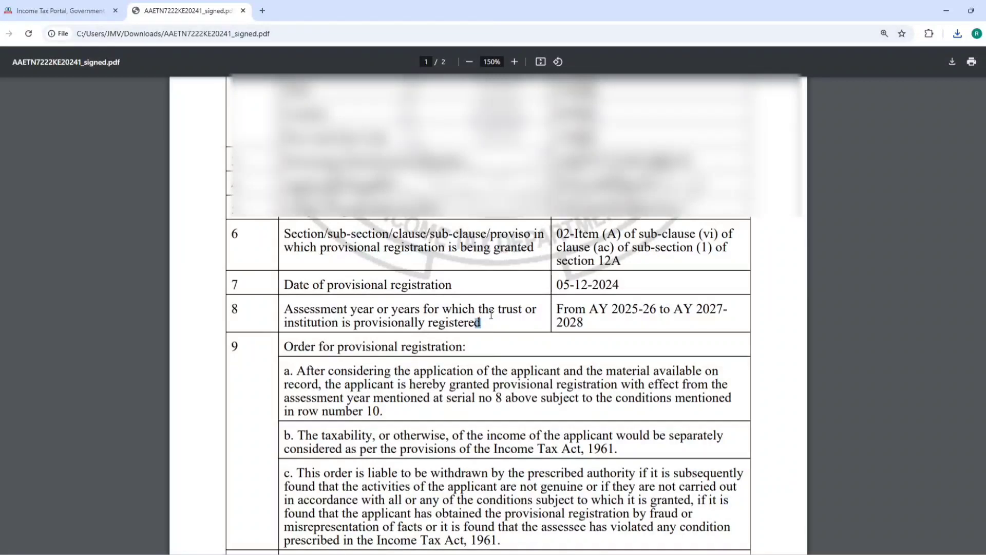